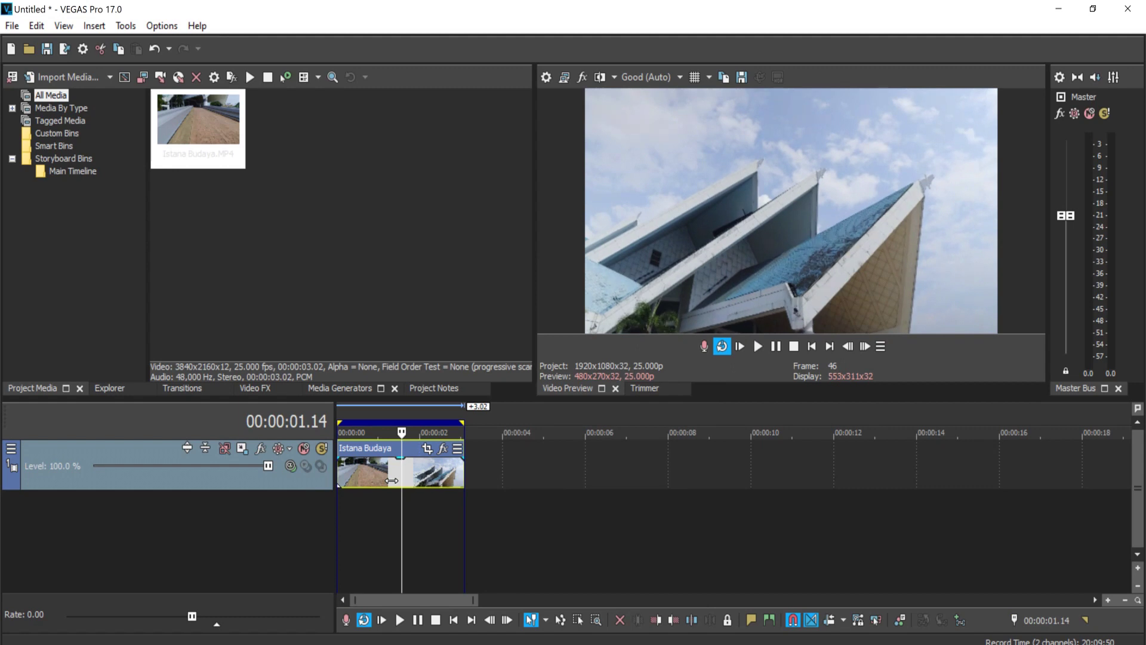
- Play the clip and find the roof frame around 01.03–01.05
{"action": "key", "text": "space"}
{"action": "left_click", "coordinate": [382, 493]}
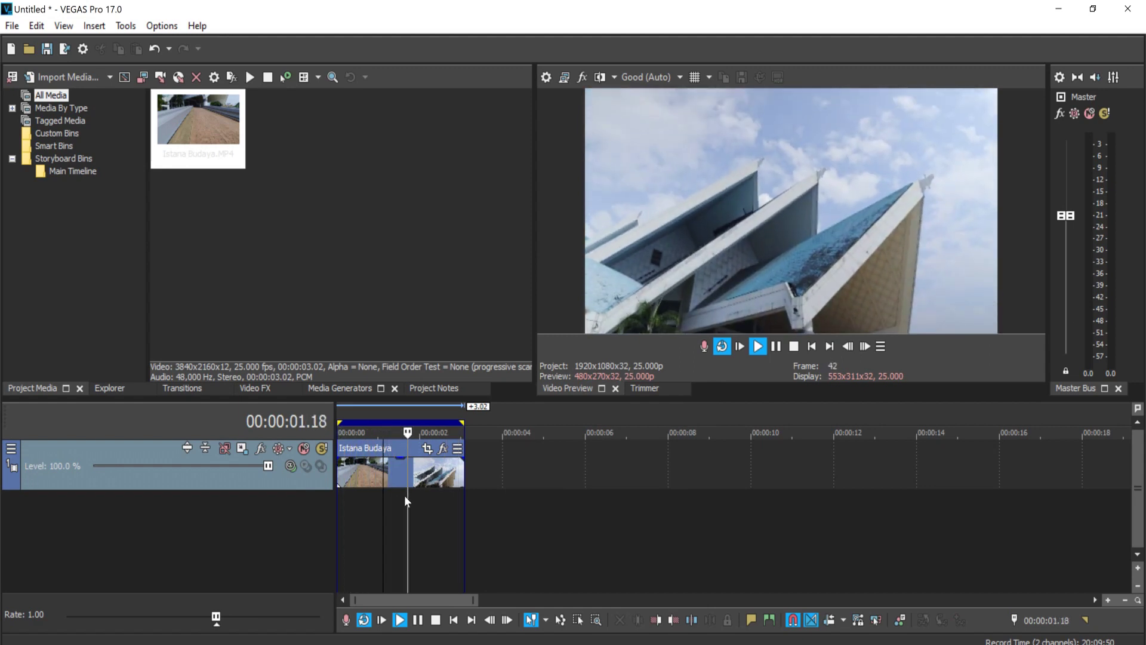
{"action": "left_click", "coordinate": [388, 481]}
{"action": "key", "text": "space"}
{"action": "key", "text": "space"}
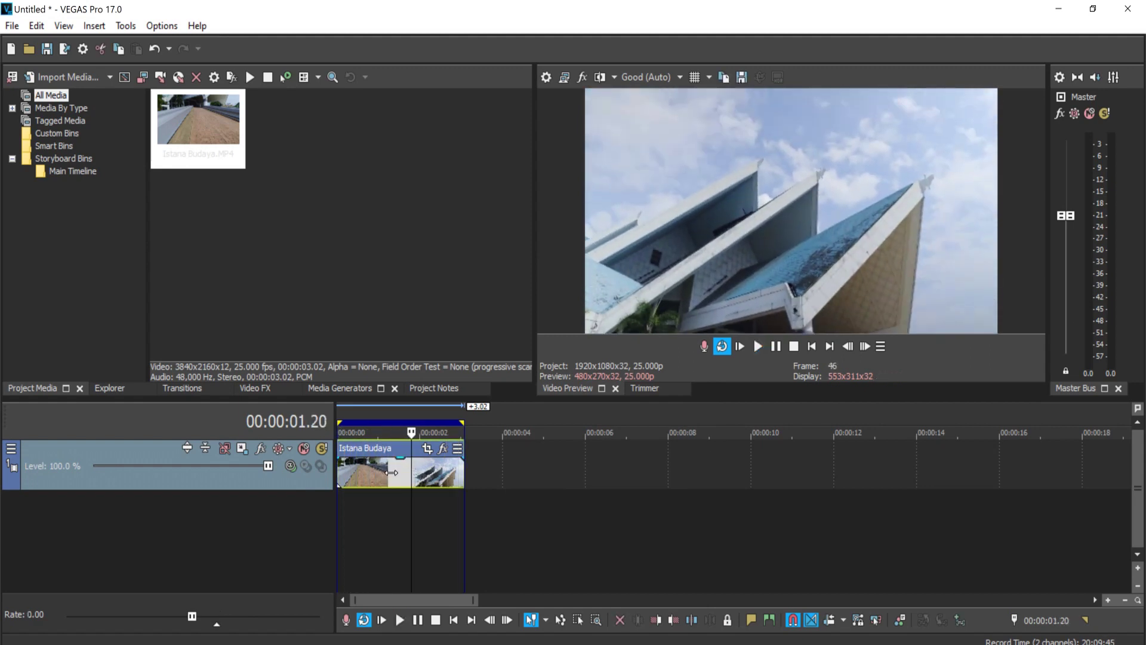
{"action": "left_click", "coordinate": [387, 474]}
{"action": "key", "text": "space"}
- Apply the Bézier Masking (Default) preset to the Istana Budaya clip
{"action": "left_click", "coordinate": [267, 389]}
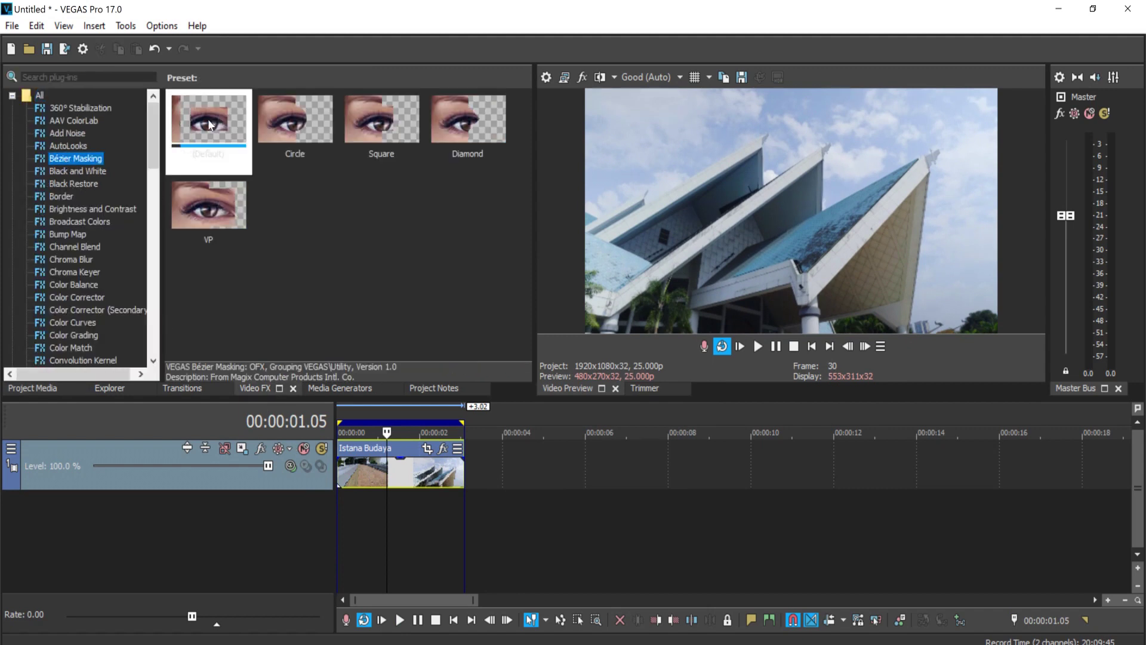
{"action": "left_click_drag", "start_coordinate": [209, 124], "coordinate": [337, 345]}
{"action": "left_click_drag", "start_coordinate": [381, 474], "coordinate": [381, 474]}
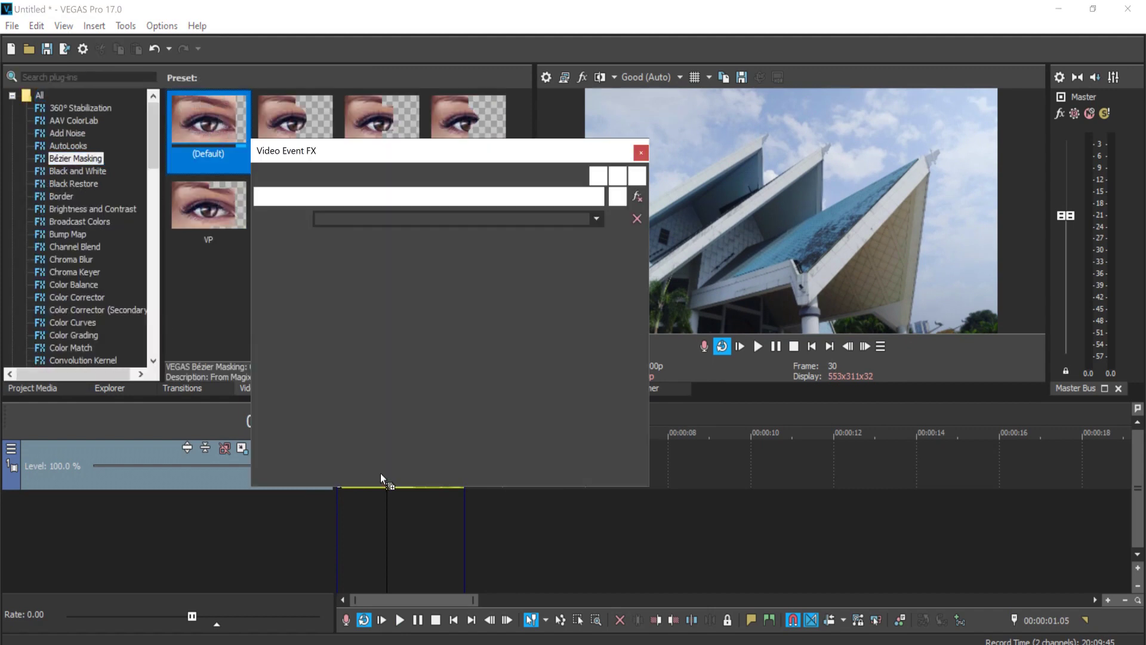
{"action": "left_click_drag", "start_coordinate": [263, 151], "coordinate": [117, 90]}
- Enable Mask FX and set Mask 1's shape type to Curve
{"action": "left_click", "coordinate": [123, 207]}
{"action": "left_click", "coordinate": [322, 251]}
{"action": "left_click", "coordinate": [123, 208]}
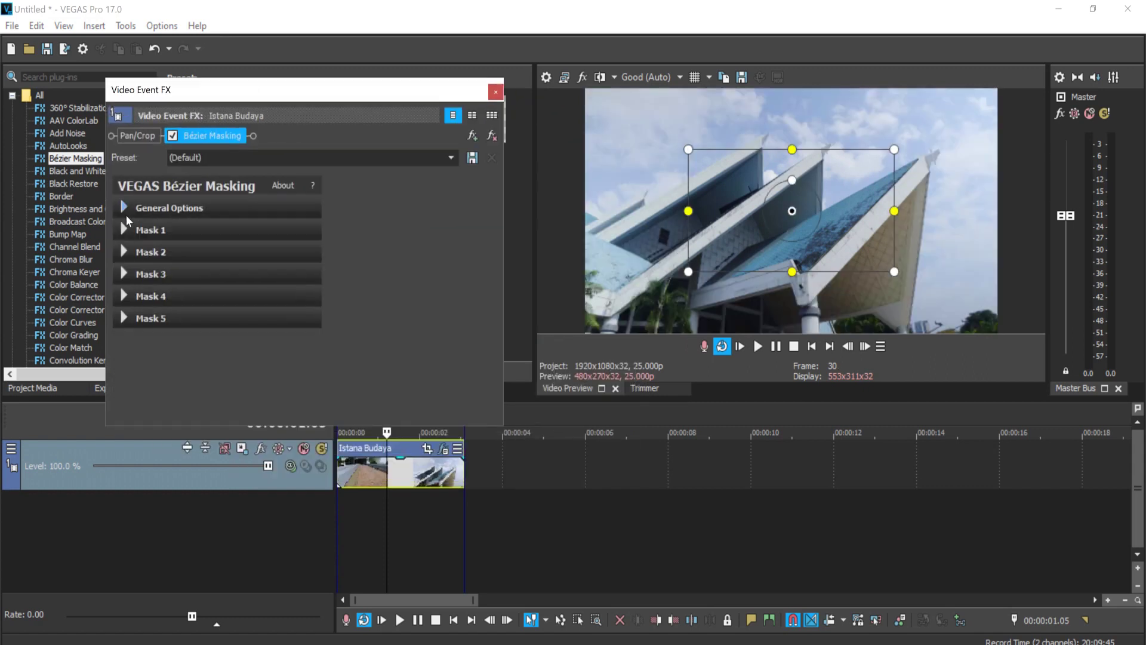
{"action": "left_click", "coordinate": [123, 230]}
{"action": "left_click", "coordinate": [286, 274]}
{"action": "left_click", "coordinate": [263, 318]}
- Place curve points around the stained blue roof and close the mask
{"action": "left_click", "coordinate": [702, 287]}
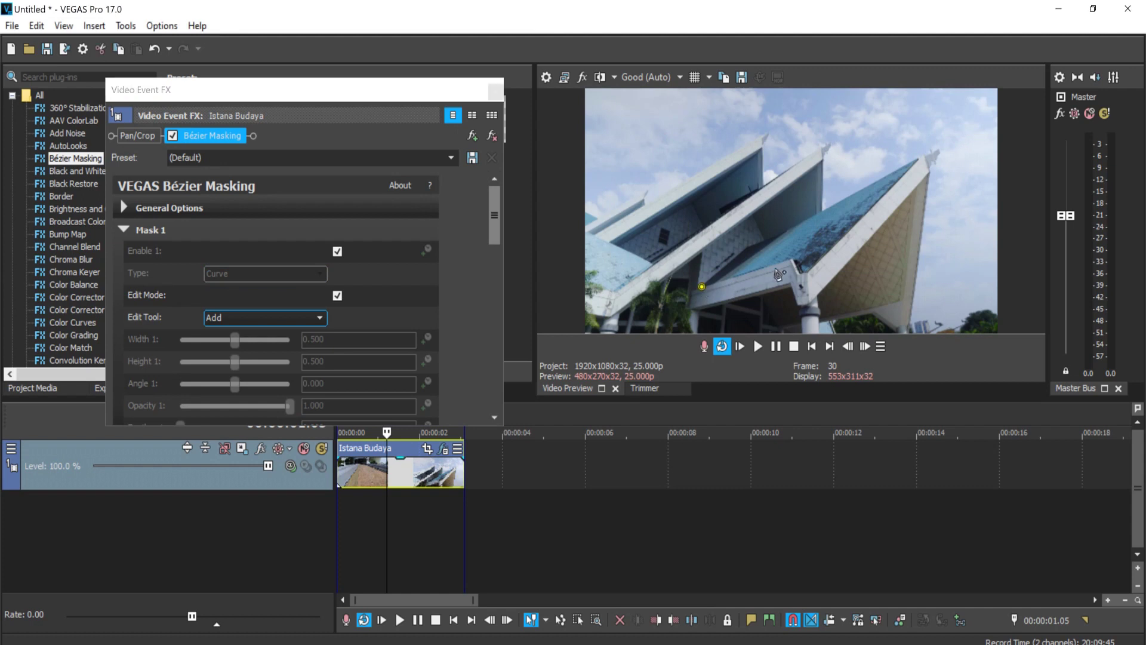
{"action": "left_click", "coordinate": [795, 259]}
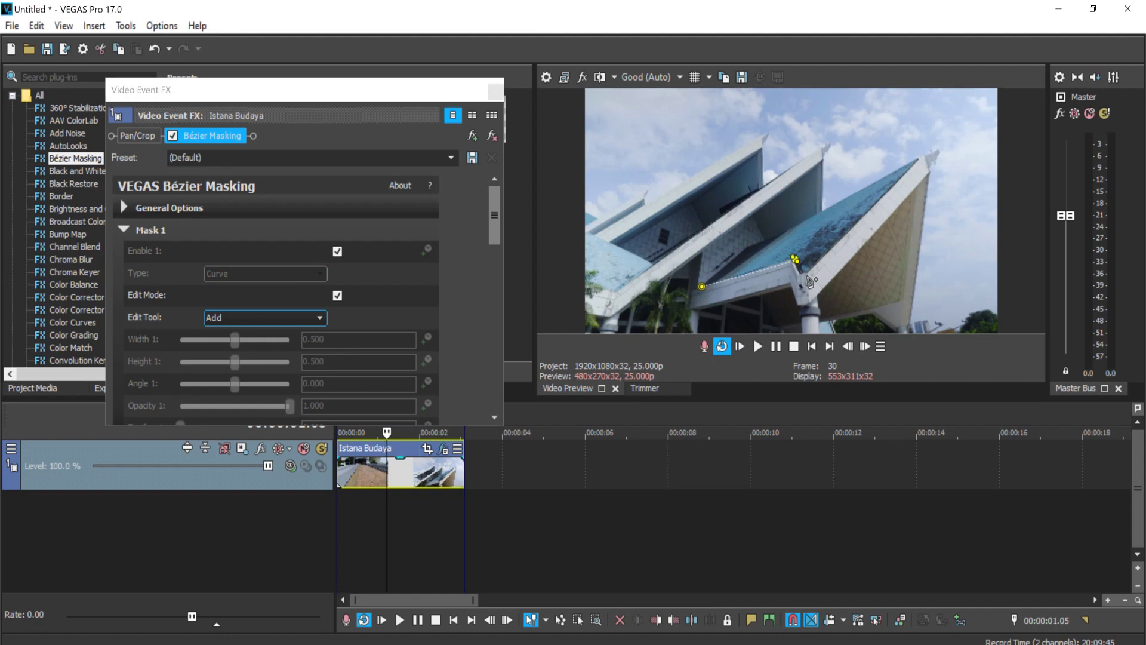
{"action": "left_click", "coordinate": [749, 244]}
{"action": "left_click", "coordinate": [292, 318]}
{"action": "left_click", "coordinate": [310, 327]}
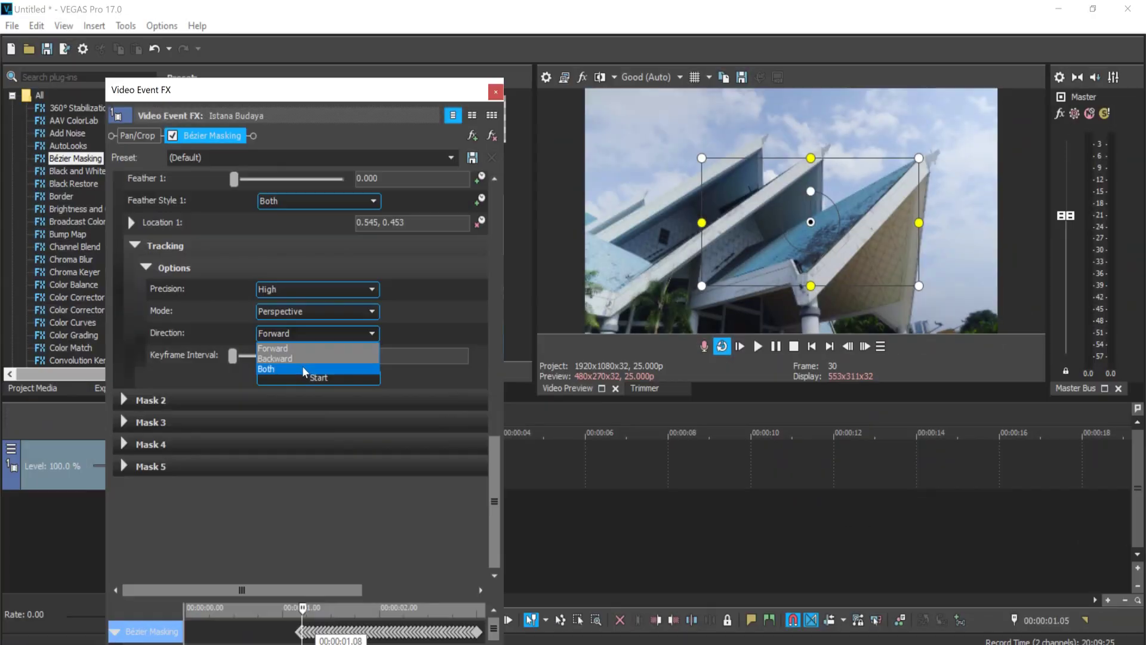
- Track Mask 1 backward through the clip
{"action": "left_click", "coordinate": [302, 359]}
{"action": "left_click", "coordinate": [358, 378]}
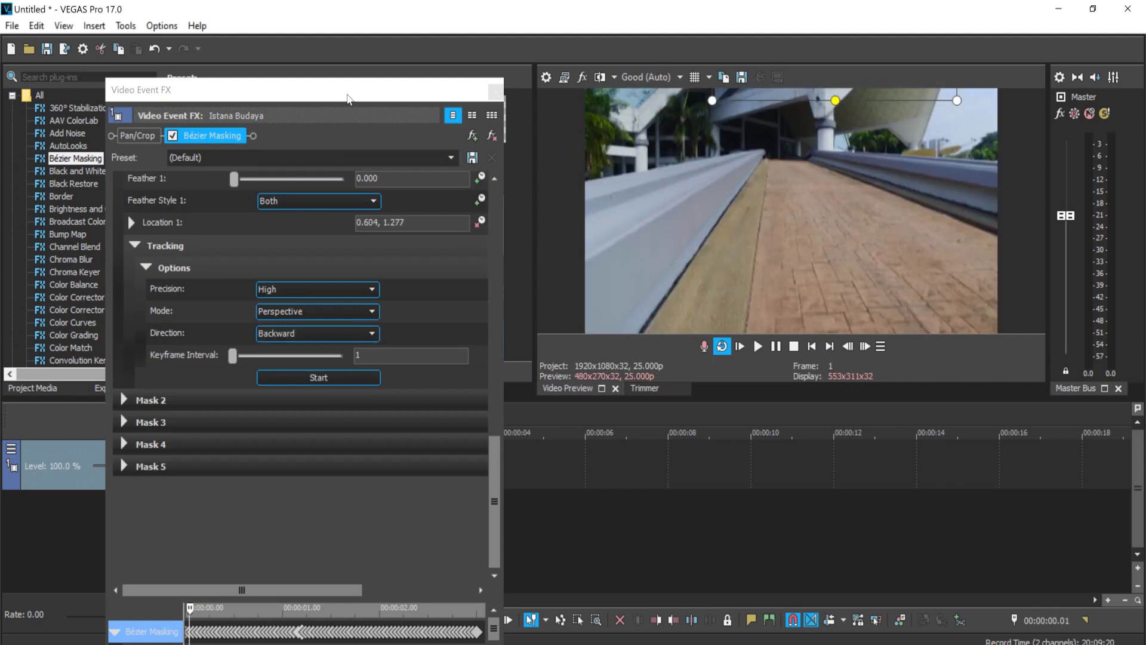
{"action": "left_click_drag", "start_coordinate": [349, 98], "coordinate": [329, 21]}
{"action": "scroll", "coordinate": [179, 239], "scroll_direction": "up", "scroll_amount": 10}
{"action": "left_click", "coordinate": [105, 218]}
- Check the tracked mask on an earlier frame with Mask FX off, then re-enable it at 01.08
{"action": "left_click", "coordinate": [302, 174]}
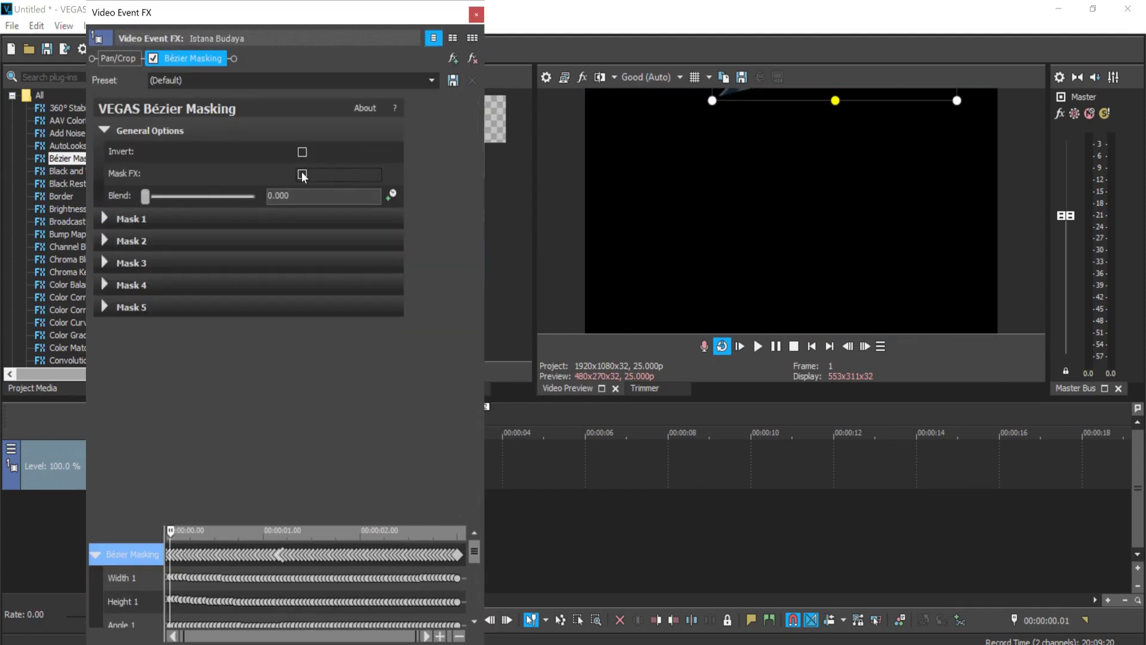
{"action": "left_click", "coordinate": [96, 555]}
{"action": "left_click_drag", "start_coordinate": [171, 533], "coordinate": [295, 558]}
{"action": "left_click", "coordinate": [294, 558]}
{"action": "left_click", "coordinate": [303, 174]}
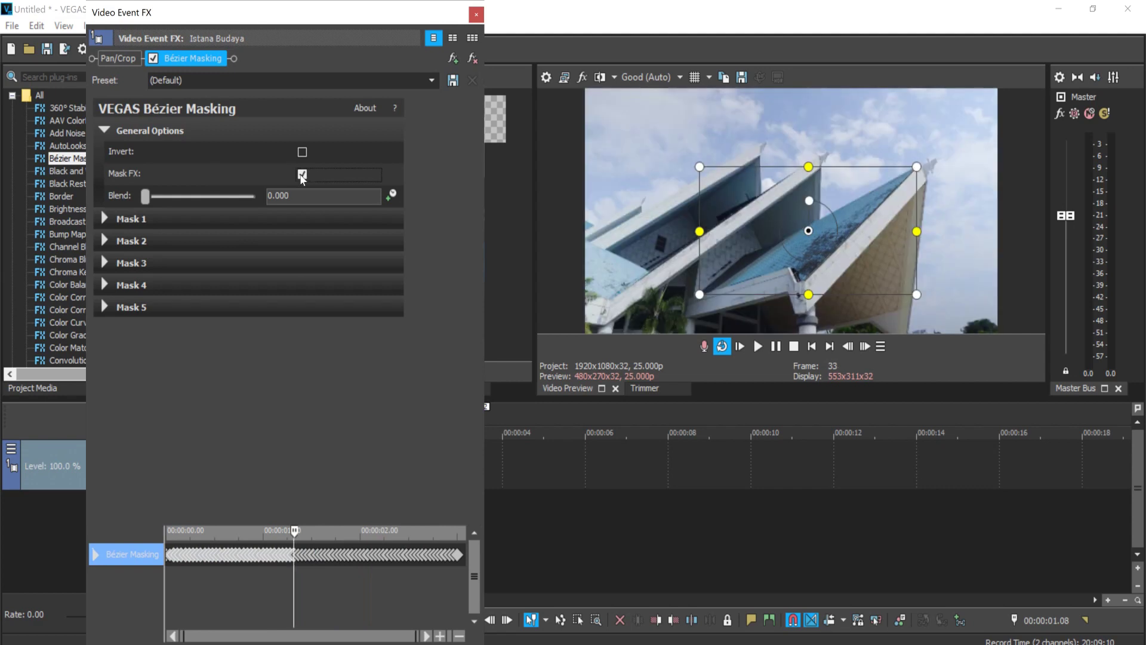
- Close the FX window, add unnamed marker 1 at 01.06, and copy that frame's snapshot
{"action": "left_click", "coordinate": [475, 14]}
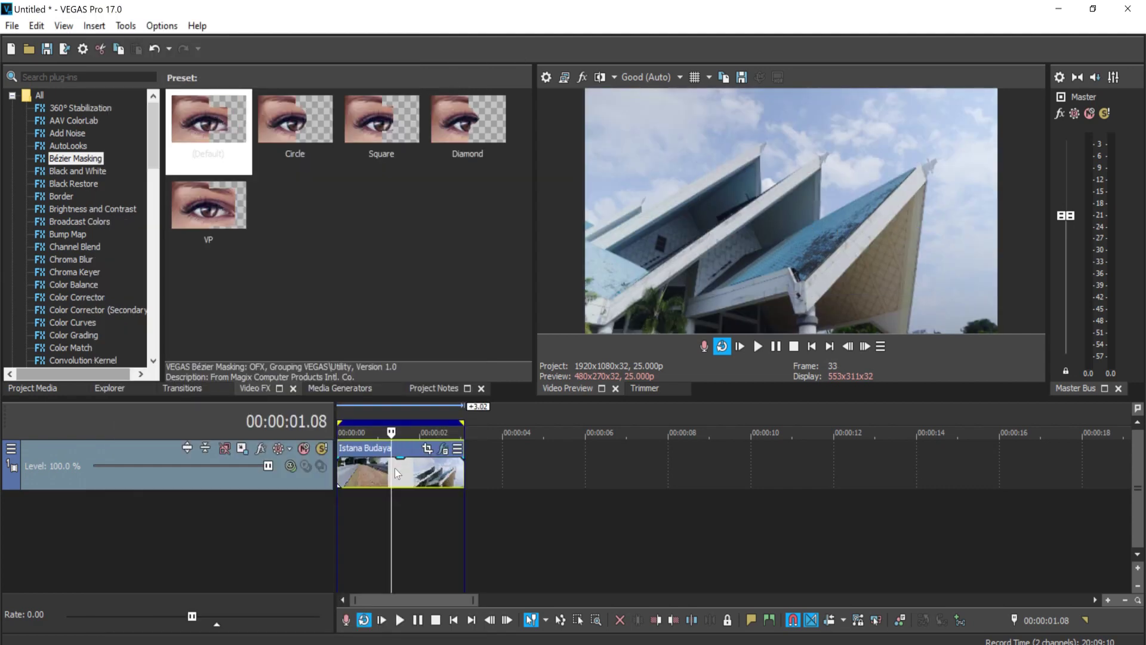
{"action": "mouse_move", "coordinate": [397, 469]}
{"action": "left_mouse_down"}
{"action": "mouse_move", "coordinate": [378, 469]}
{"action": "mouse_move", "coordinate": [390, 471]}
{"action": "left_mouse_up"}
{"action": "key", "text": "m"}
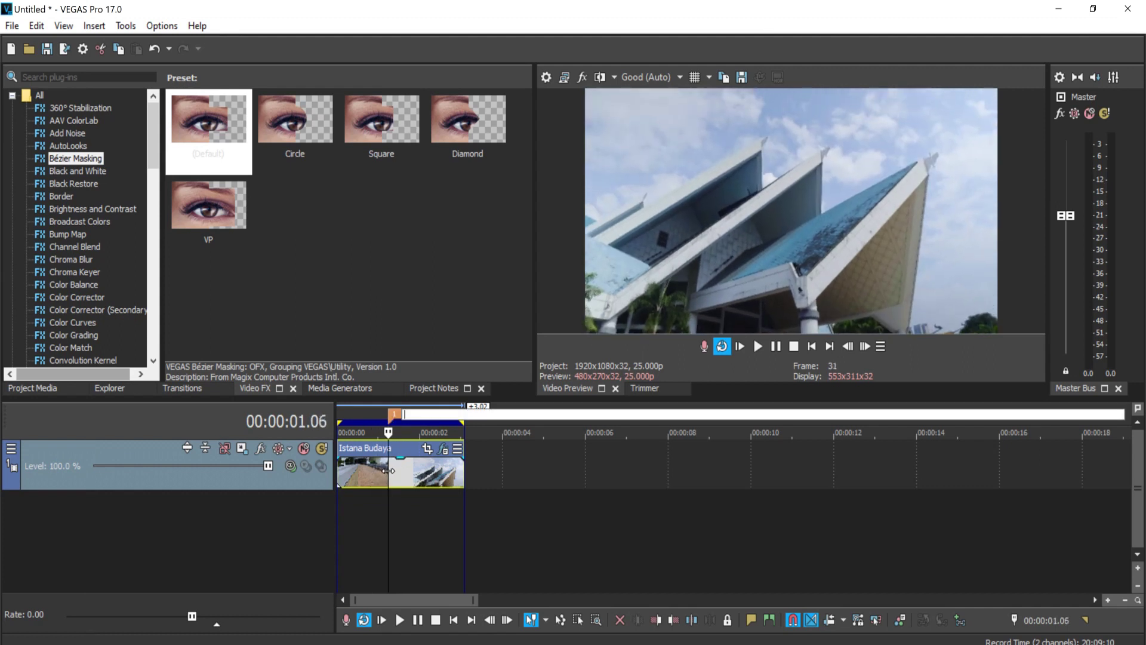
{"action": "key", "text": "Return"}
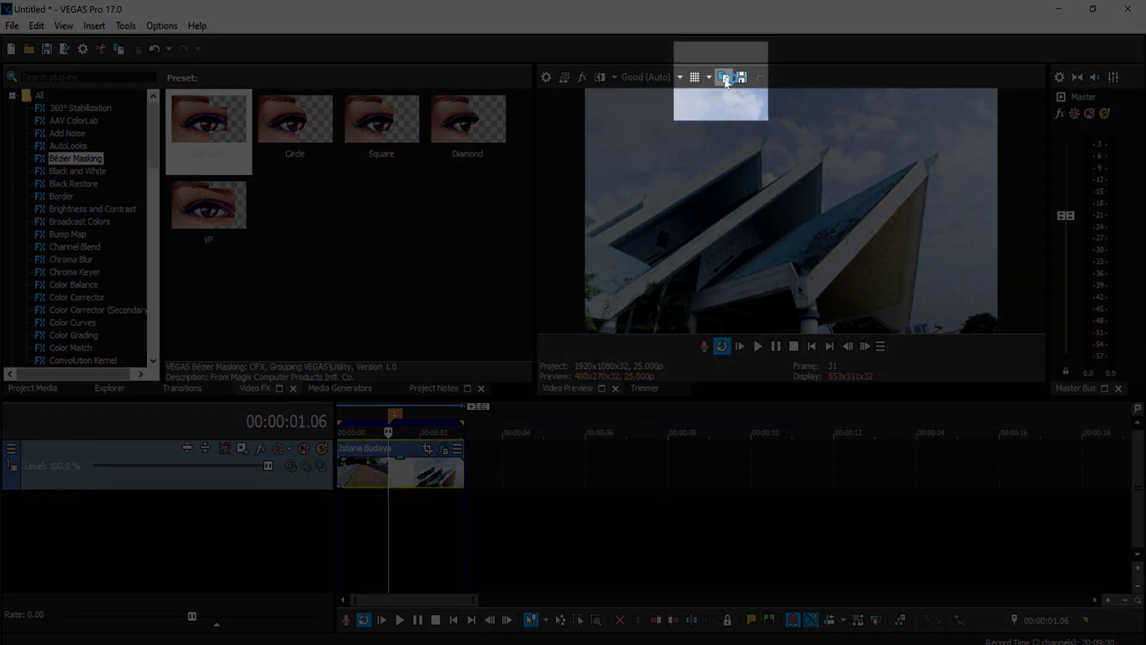
{"action": "left_click", "coordinate": [726, 81]}
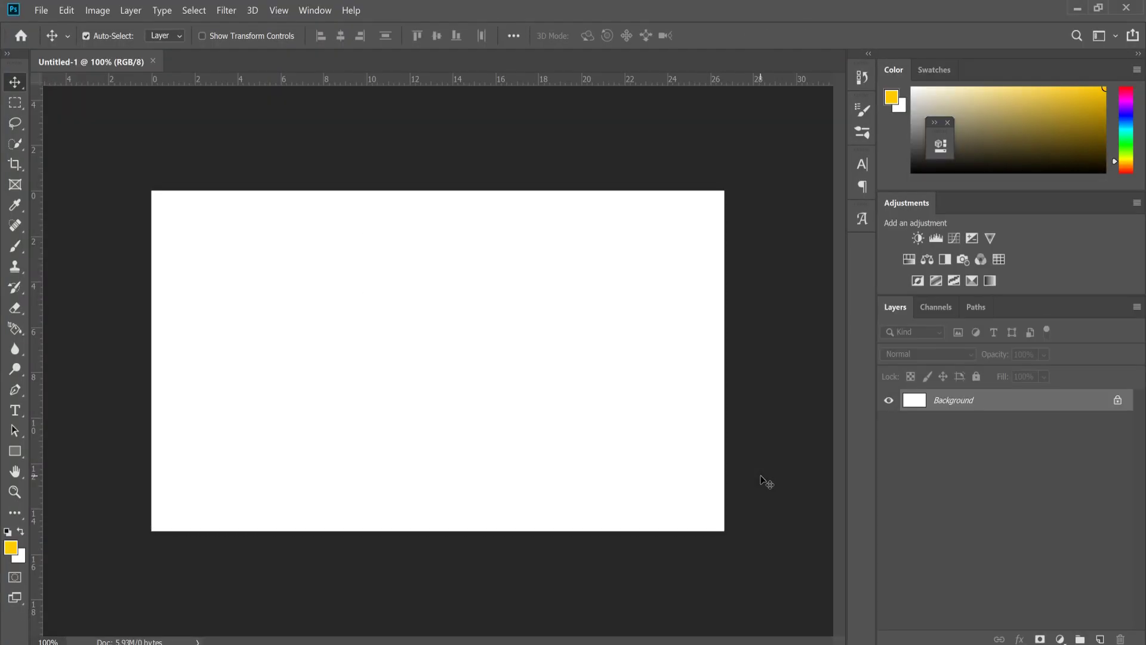
- Paste the video frame as a new layer and zoom in on the stained roof
{"action": "left_click", "coordinate": [67, 11]}
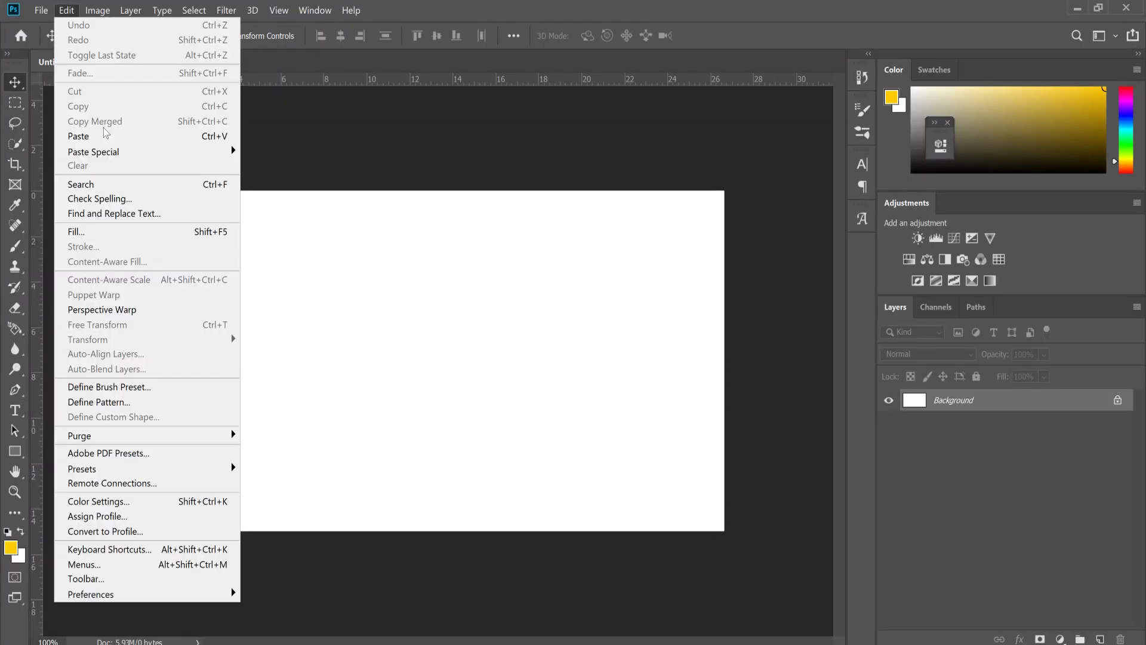
{"action": "left_click", "coordinate": [84, 136]}
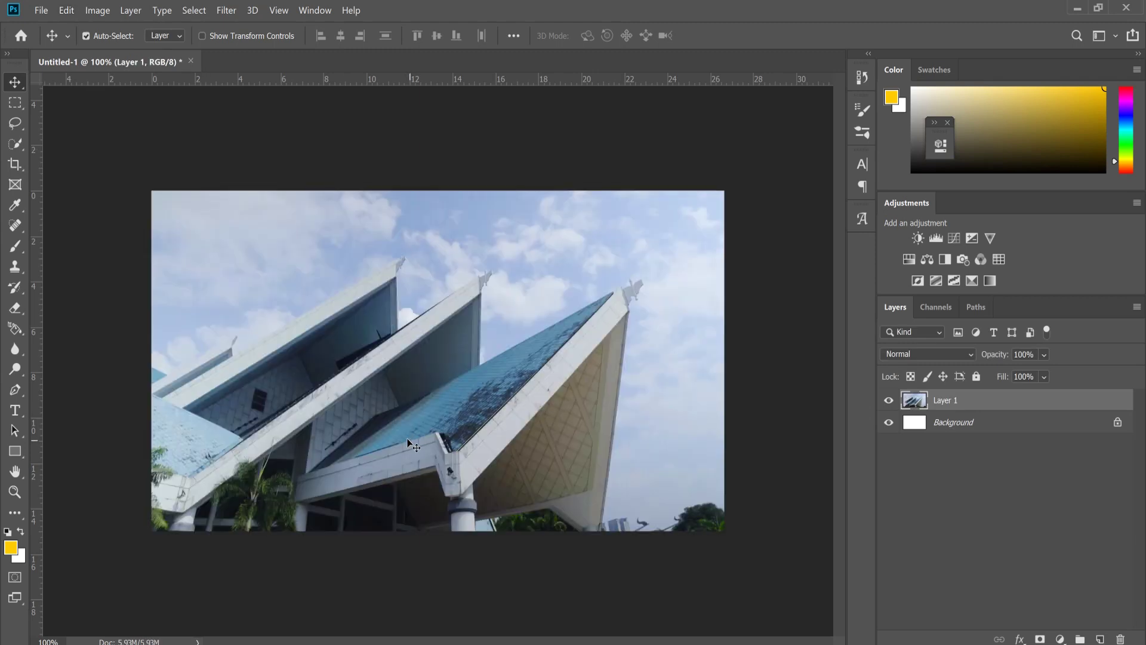
{"action": "key", "text": "z"}
{"action": "left_click_drag", "start_coordinate": [413, 446], "coordinate": [442, 441]}
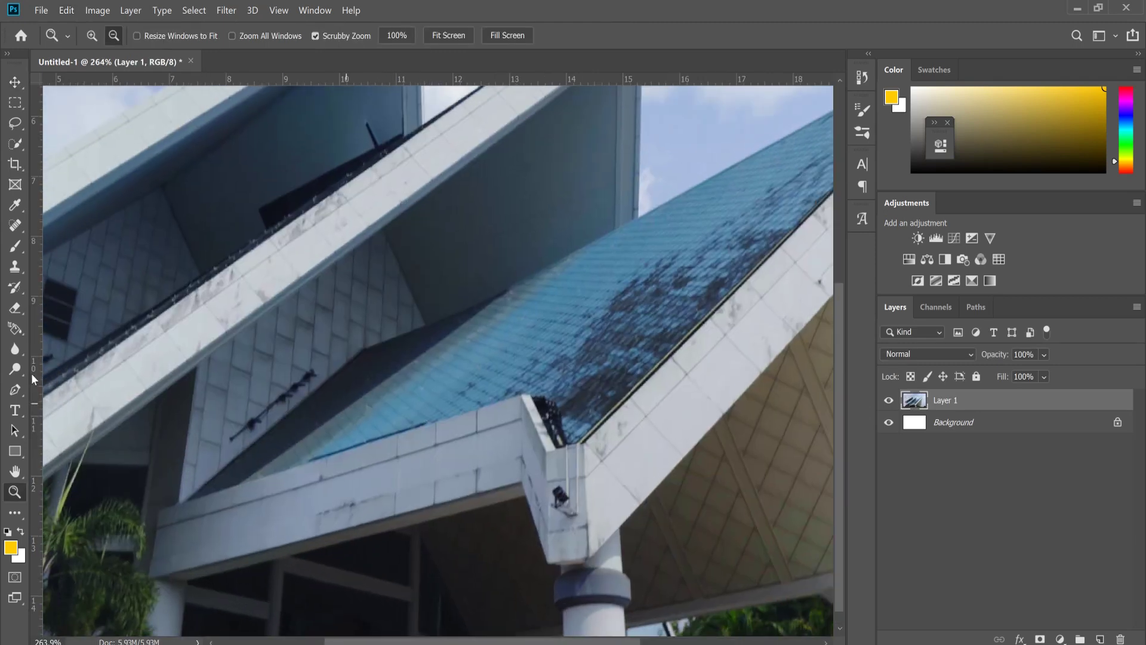
- Trace the roof panel with the Pen tool, make it a selection, and copy it to Layer 2
{"action": "left_click", "coordinate": [17, 390]}
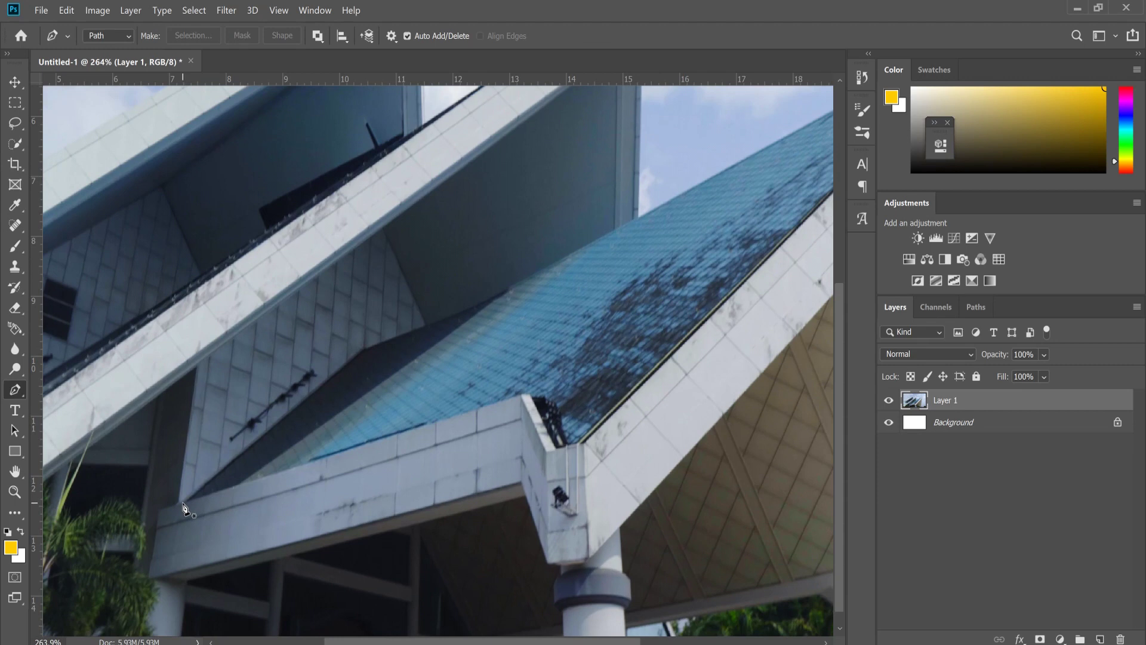
{"action": "left_click", "coordinate": [182, 502]}
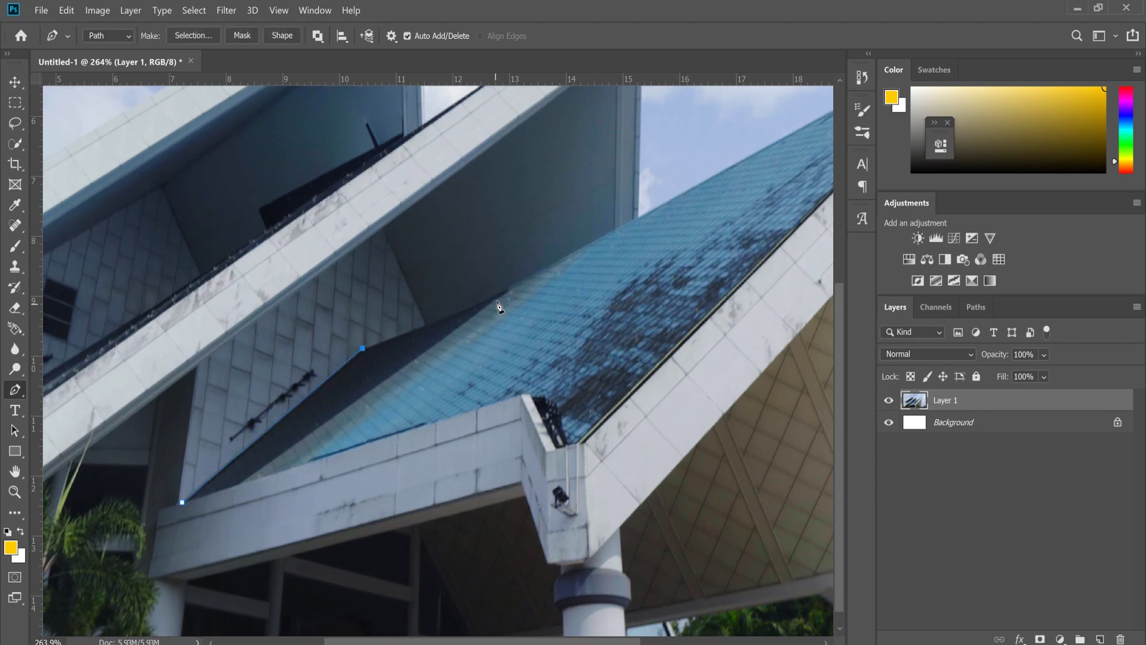
{"action": "scroll", "coordinate": [575, 298], "scroll_direction": "down", "scroll_amount": 3}
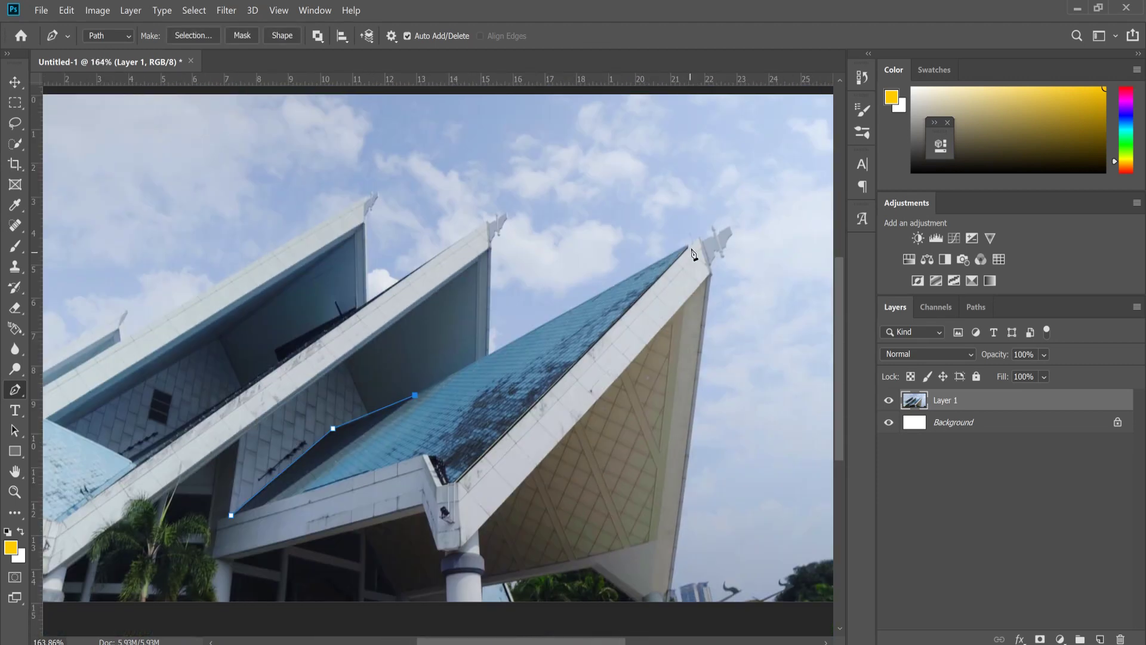
{"action": "left_click", "coordinate": [687, 244]}
{"action": "scroll", "coordinate": [369, 509], "scroll_direction": "up", "scroll_amount": 4}
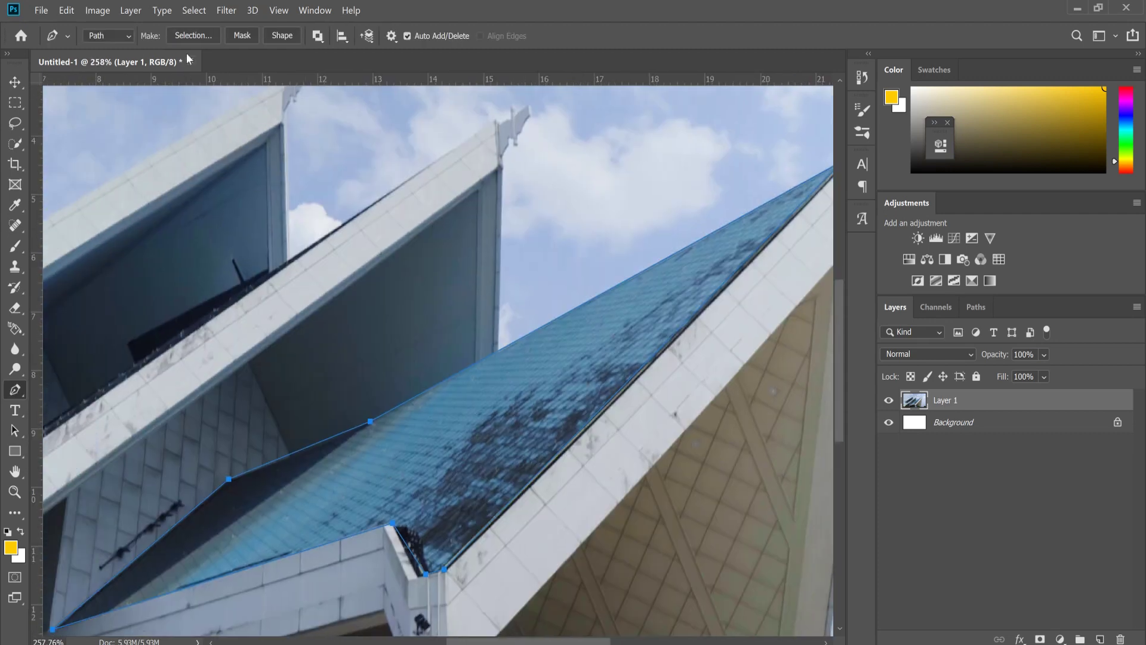
{"action": "left_click", "coordinate": [193, 35]}
{"action": "key", "text": "Return"}
{"action": "key", "text": "ctrl+j"}
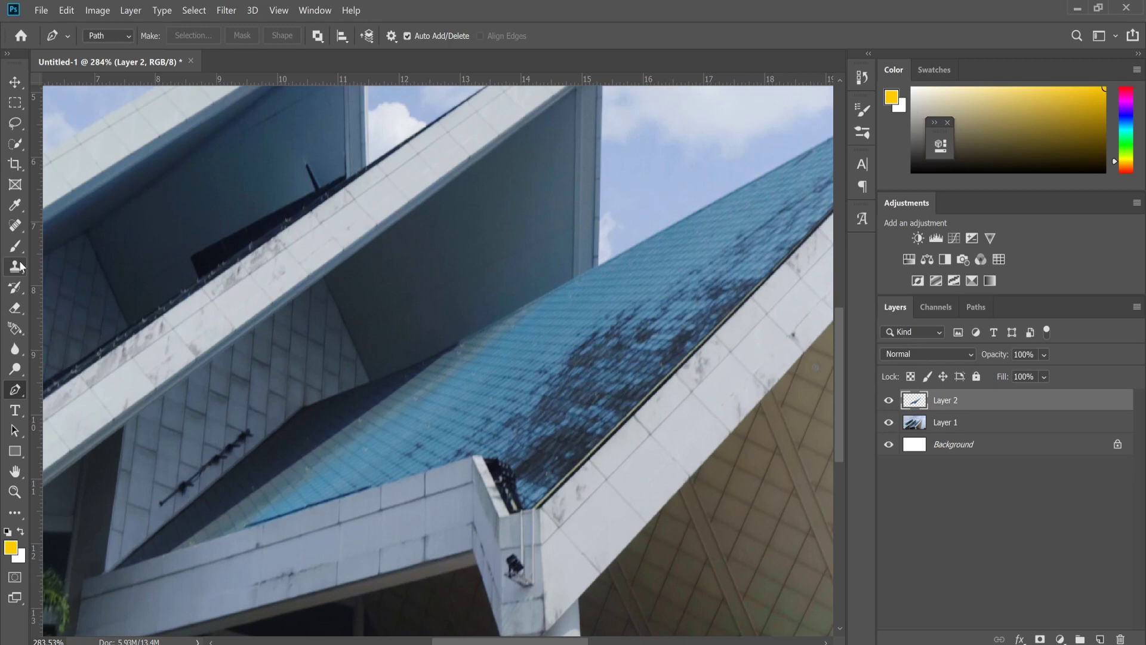
- Clone Stamp over the dark patches on the blue roof, including near the ridge
{"action": "key", "text": "s"}
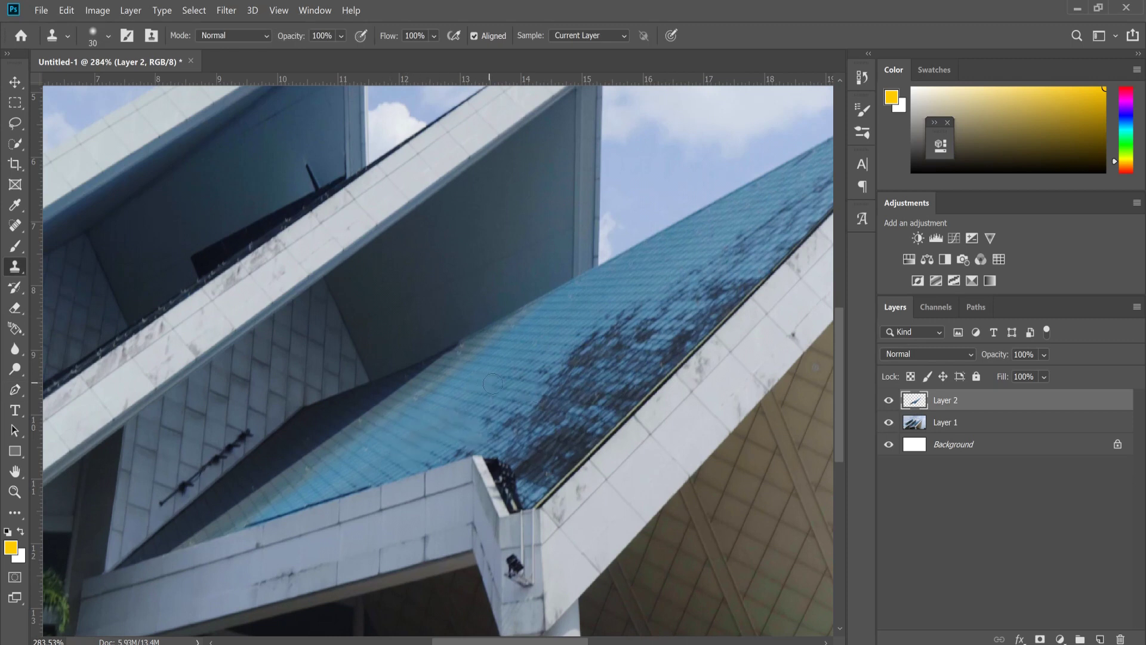
{"action": "mouse_move", "coordinate": [579, 398]}
{"action": "left_mouse_down"}
{"action": "mouse_move", "coordinate": [531, 392]}
{"action": "mouse_move", "coordinate": [502, 427]}
{"action": "mouse_move", "coordinate": [581, 423]}
{"action": "mouse_move", "coordinate": [538, 470]}
{"action": "mouse_move", "coordinate": [526, 398]}
{"action": "mouse_move", "coordinate": [605, 343]}
{"action": "mouse_move", "coordinate": [569, 365]}
{"action": "mouse_move", "coordinate": [615, 392]}
{"action": "mouse_move", "coordinate": [450, 504]}
{"action": "left_mouse_up"}
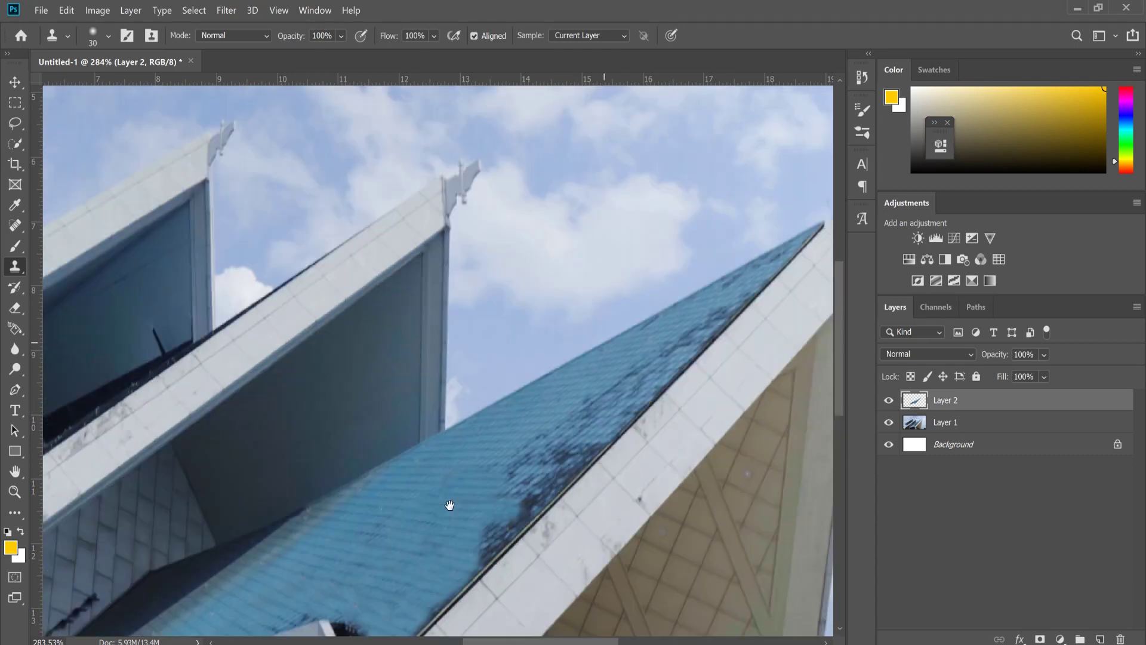
{"action": "left_click_drag", "start_coordinate": [571, 447], "coordinate": [503, 476]}
{"action": "mouse_move", "coordinate": [572, 422]}
{"action": "left_mouse_down"}
{"action": "mouse_move", "coordinate": [630, 381]}
{"action": "mouse_move", "coordinate": [596, 442]}
{"action": "mouse_move", "coordinate": [693, 331]}
{"action": "left_mouse_up"}
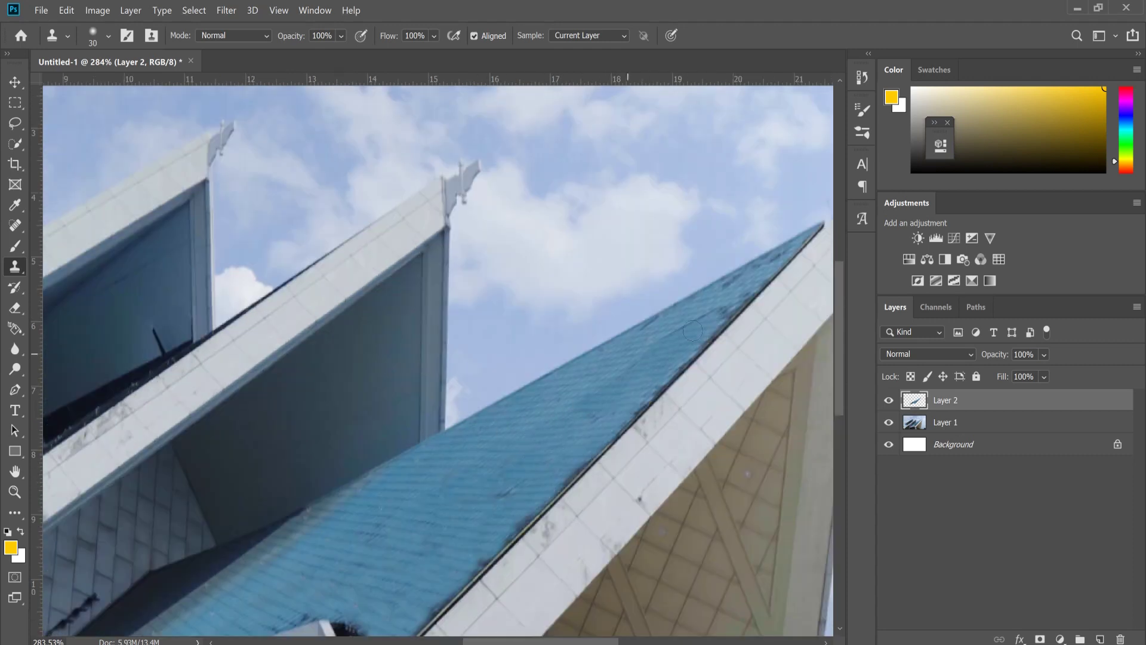
- Fit the photo in the window and hide Layer 1 and the Background layer
{"action": "key", "text": "ctrl+0"}
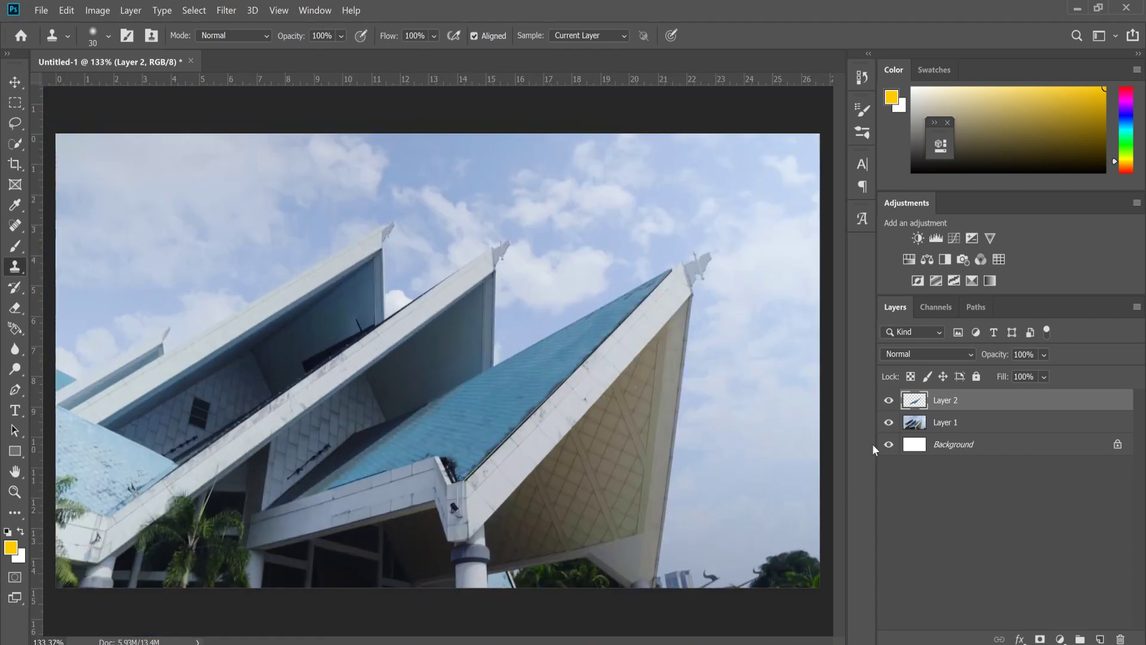
{"action": "left_click", "coordinate": [889, 422]}
{"action": "left_click", "coordinate": [889, 445]}
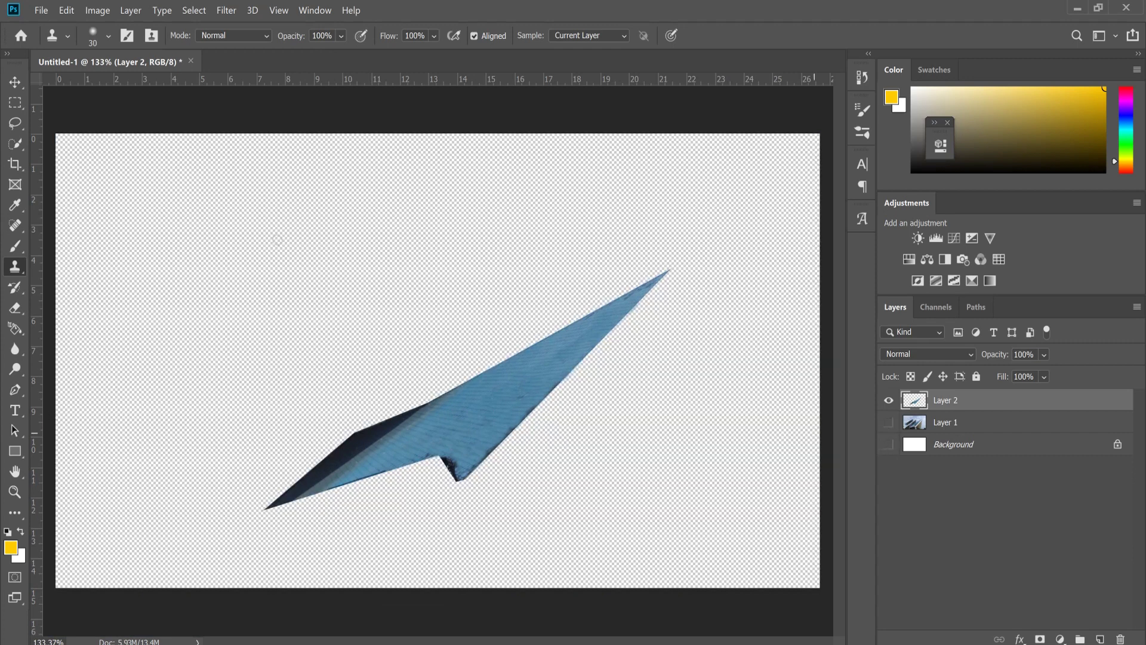
- Save as a Photoshop PSD named 'Istana Budaya' in the Istana Budaya folder
{"action": "left_click", "coordinate": [43, 11]}
{"action": "left_click", "coordinate": [118, 177]}
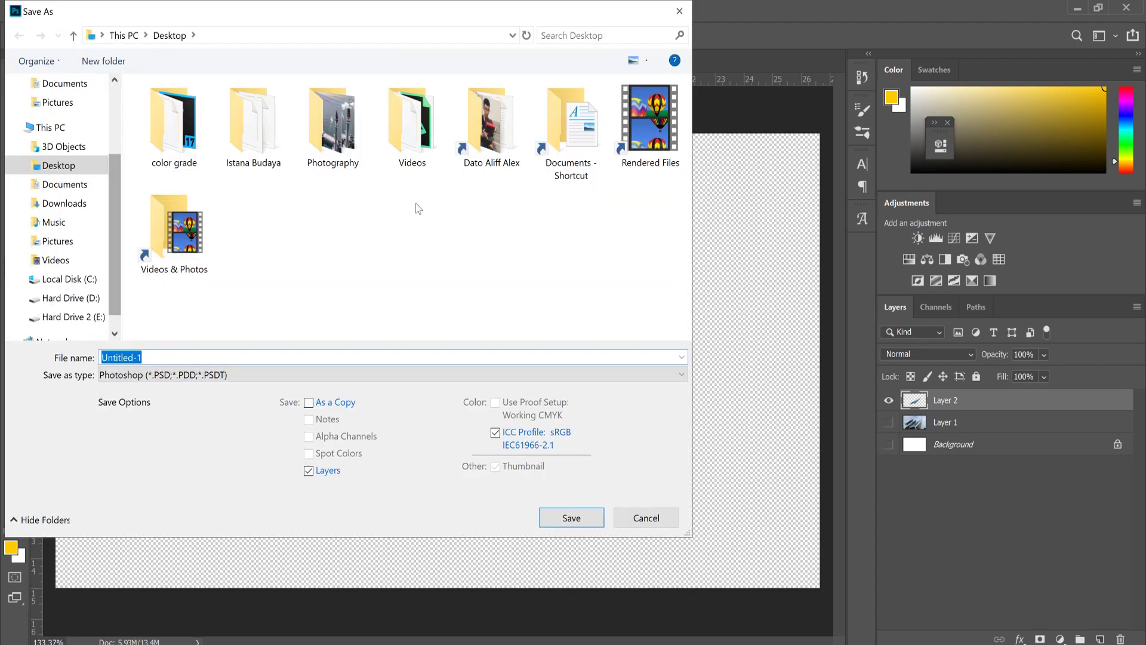
{"action": "double_click", "coordinate": [258, 119]}
{"action": "left_click", "coordinate": [208, 375]}
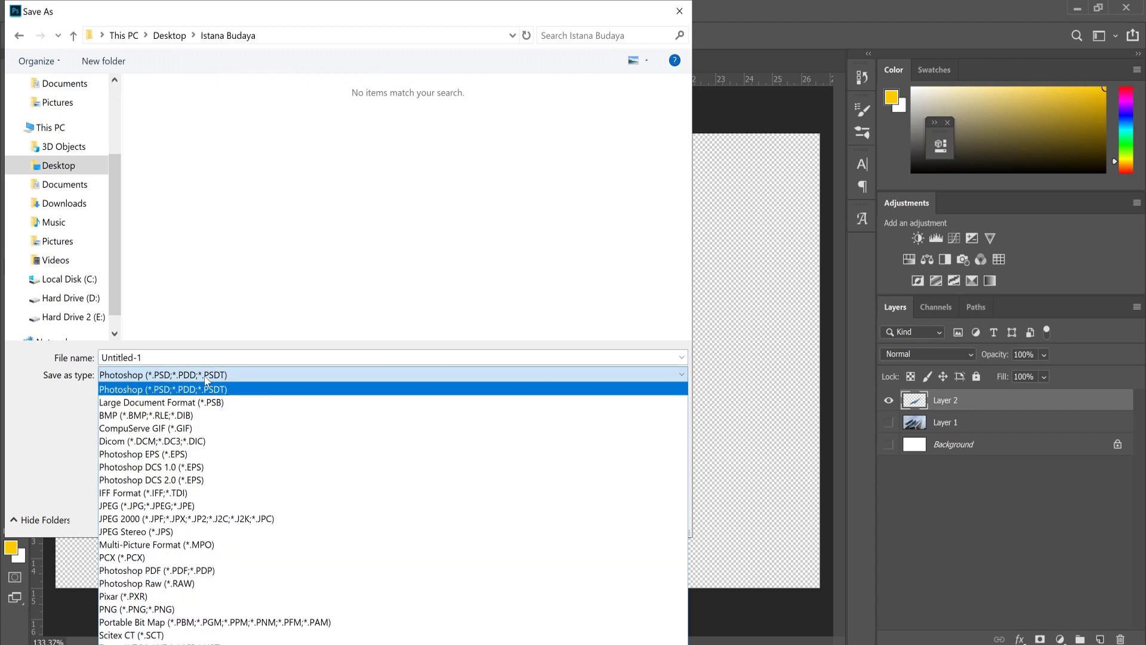
{"action": "left_click", "coordinate": [208, 374]}
{"action": "left_click", "coordinate": [182, 353]}
{"action": "type", "text": "Istana Budaya Roof"}
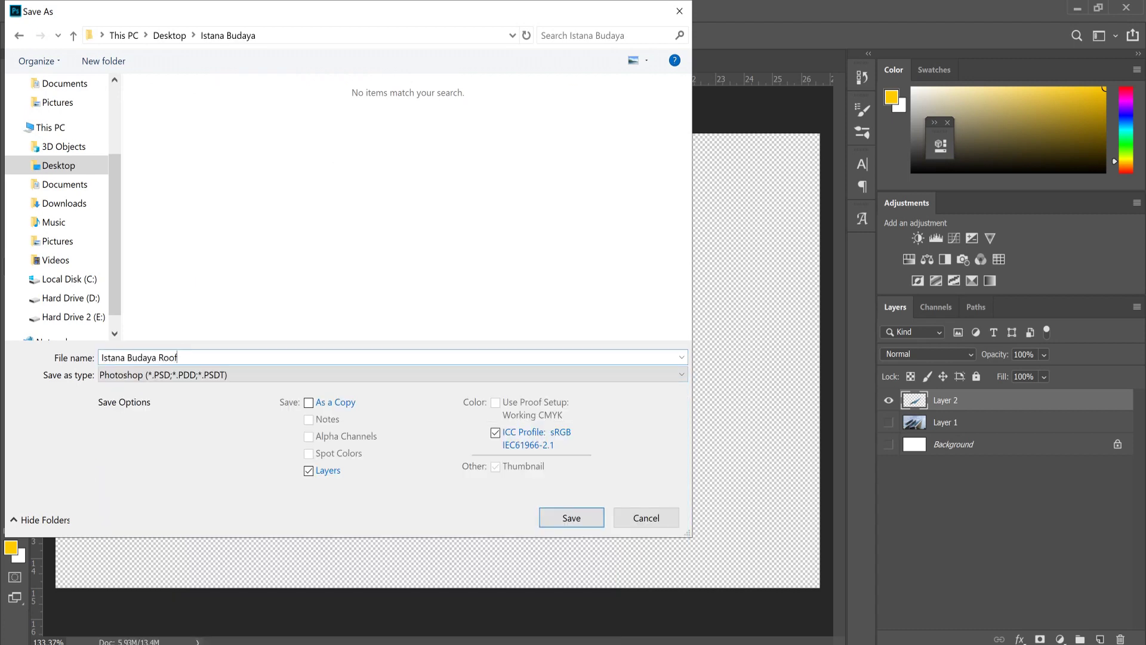
{"action": "key", "text": "Return"}
{"action": "key", "text": "Return"}
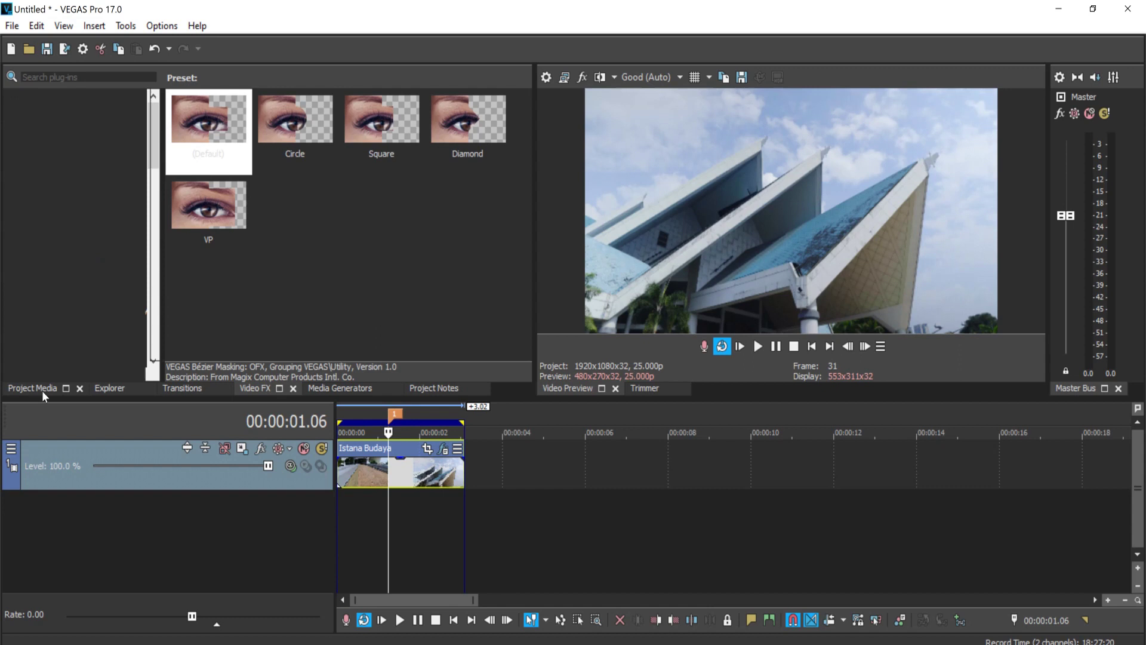
- Import the Istana Budaya Roof PSD into the project media
{"action": "left_click", "coordinate": [33, 388]}
{"action": "left_click", "coordinate": [29, 77]}
{"action": "left_click", "coordinate": [444, 281]}
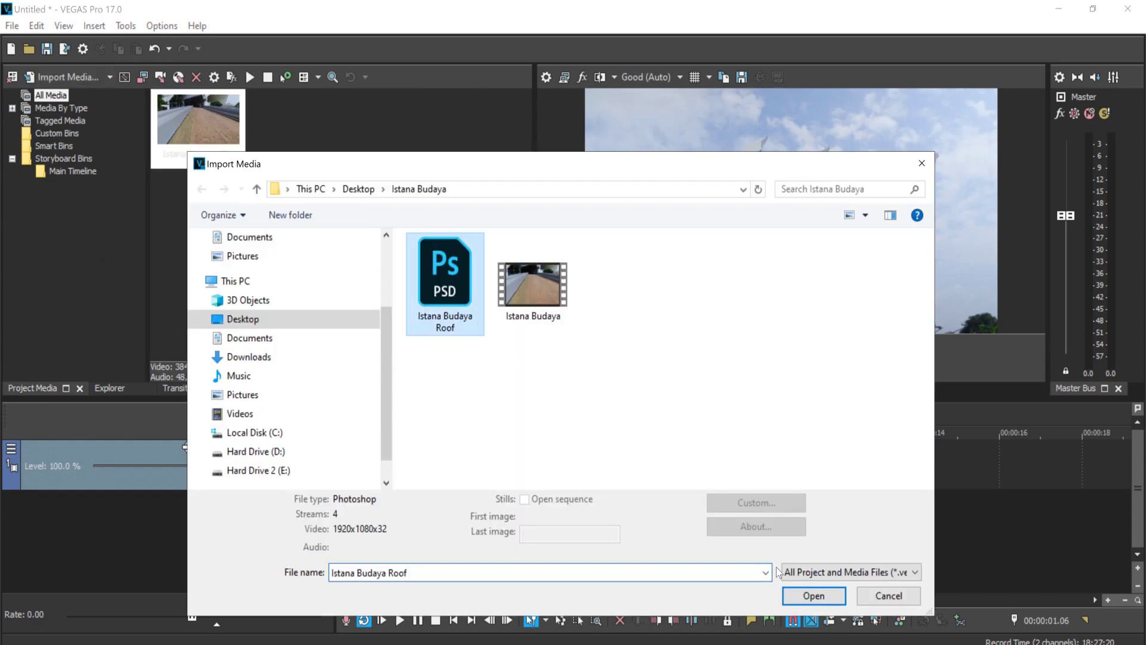
{"action": "left_click", "coordinate": [815, 595]}
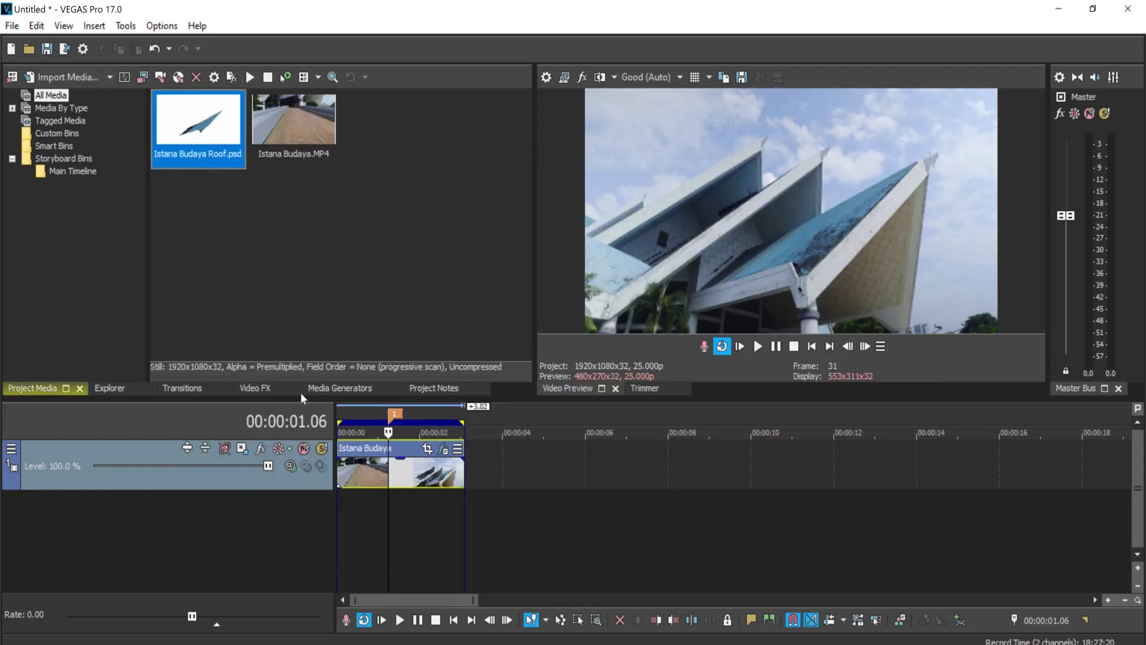
- Insert a new top video track, place the roof PSD on it, and trim it to the clip's length
{"action": "right_click", "coordinate": [274, 485]}
{"action": "left_click", "coordinate": [335, 266]}
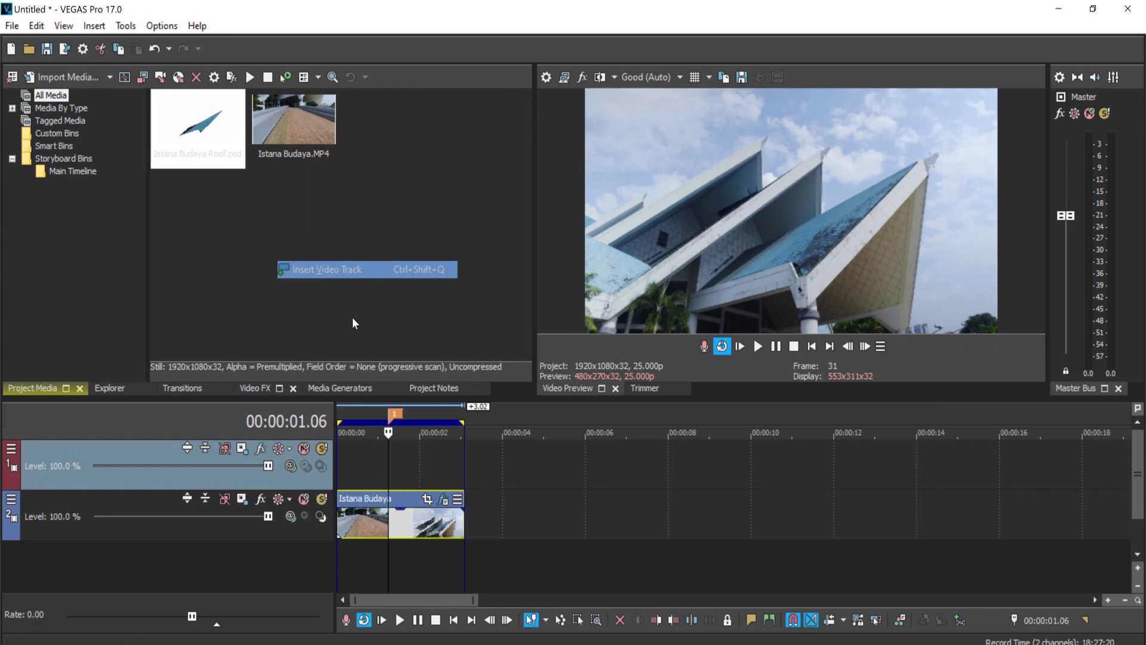
{"action": "left_click_drag", "start_coordinate": [219, 126], "coordinate": [347, 466]}
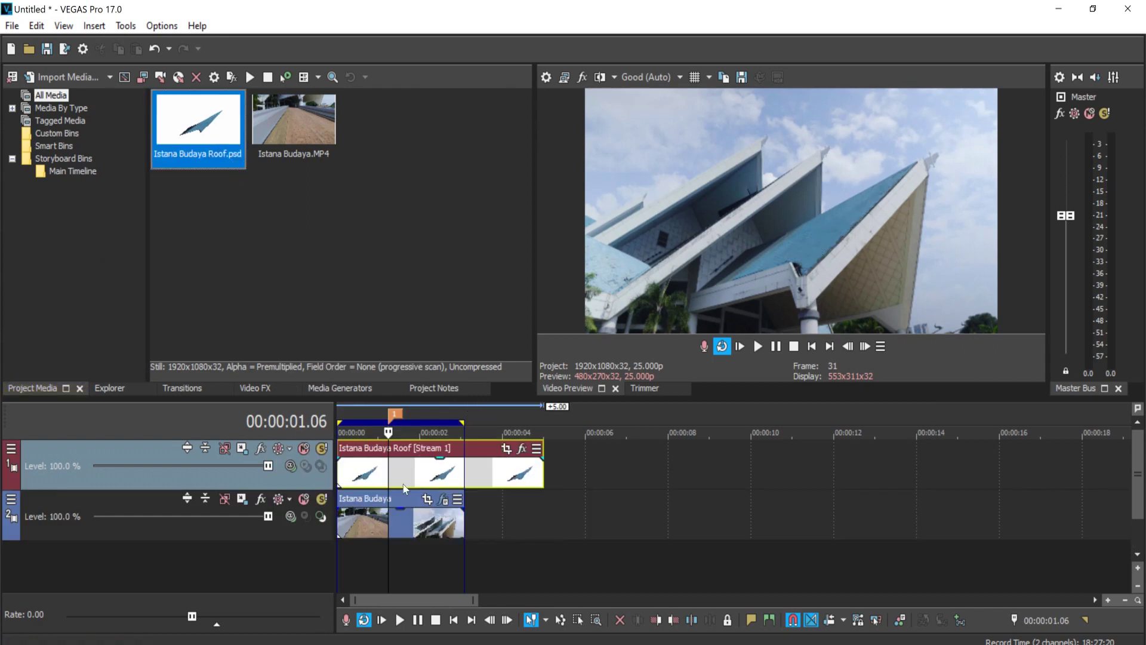
{"action": "scroll", "coordinate": [402, 484], "scroll_direction": "up", "scroll_amount": 2}
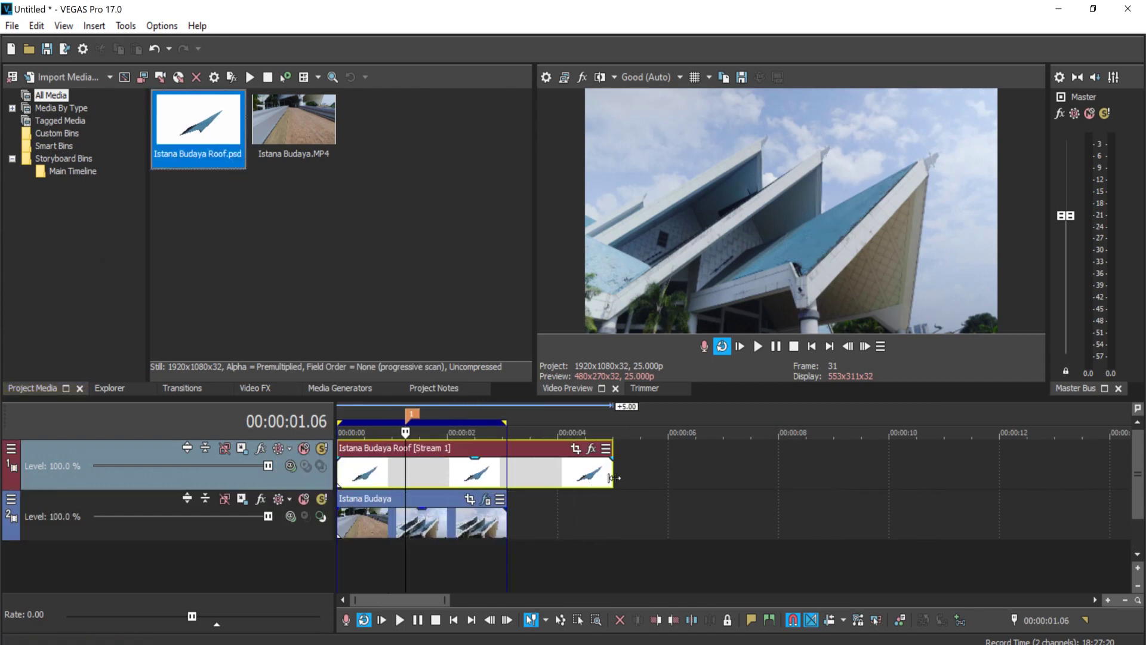
{"action": "left_click_drag", "start_coordinate": [614, 478], "coordinate": [506, 478]}
- Apply the Picture In Picture (Default) preset to the Istana Budaya Roof clip
{"action": "left_click", "coordinate": [266, 392]}
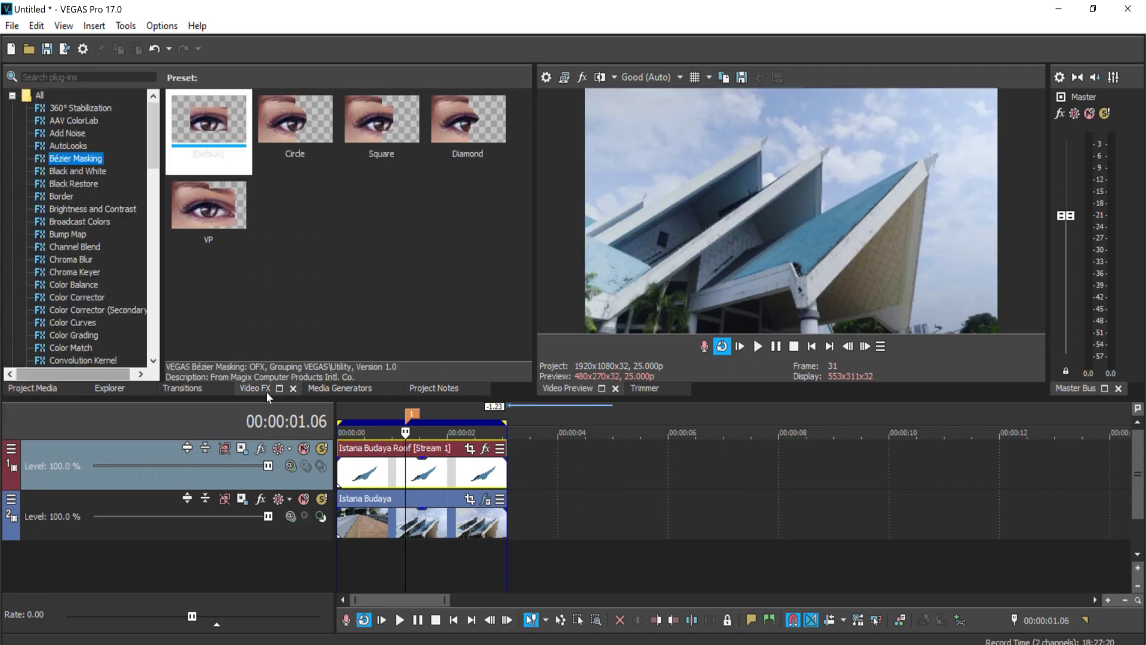
{"action": "left_click", "coordinate": [83, 224]}
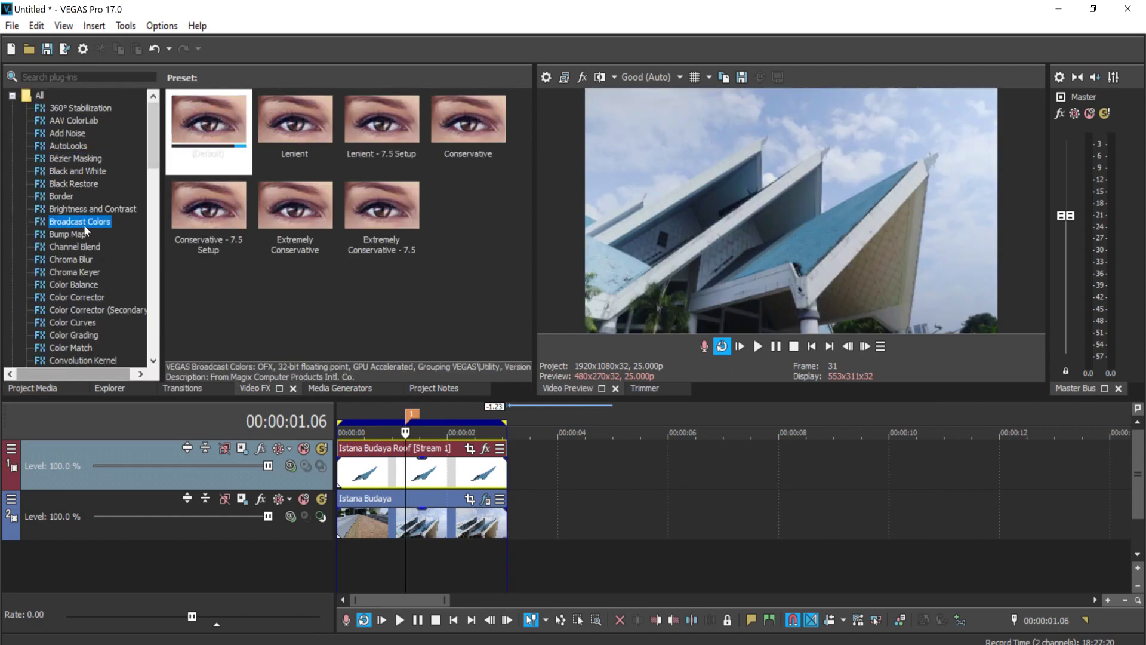
{"action": "key", "text": "p"}
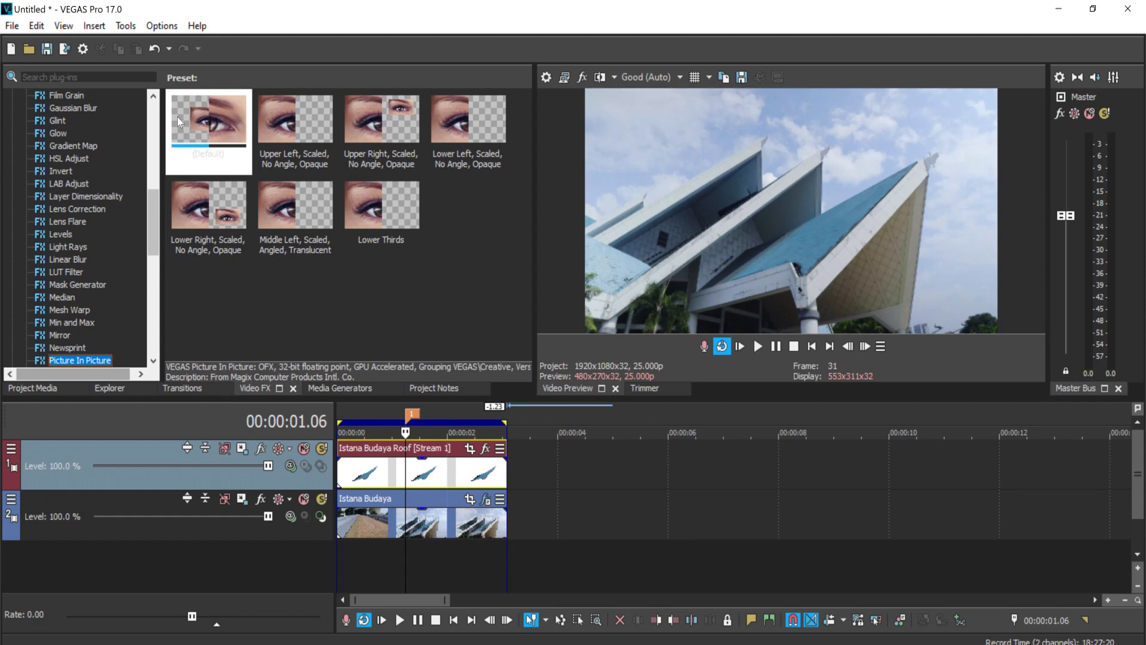
{"action": "left_click_drag", "start_coordinate": [177, 117], "coordinate": [465, 533]}
{"action": "left_click_drag", "start_coordinate": [410, 480], "coordinate": [409, 480]}
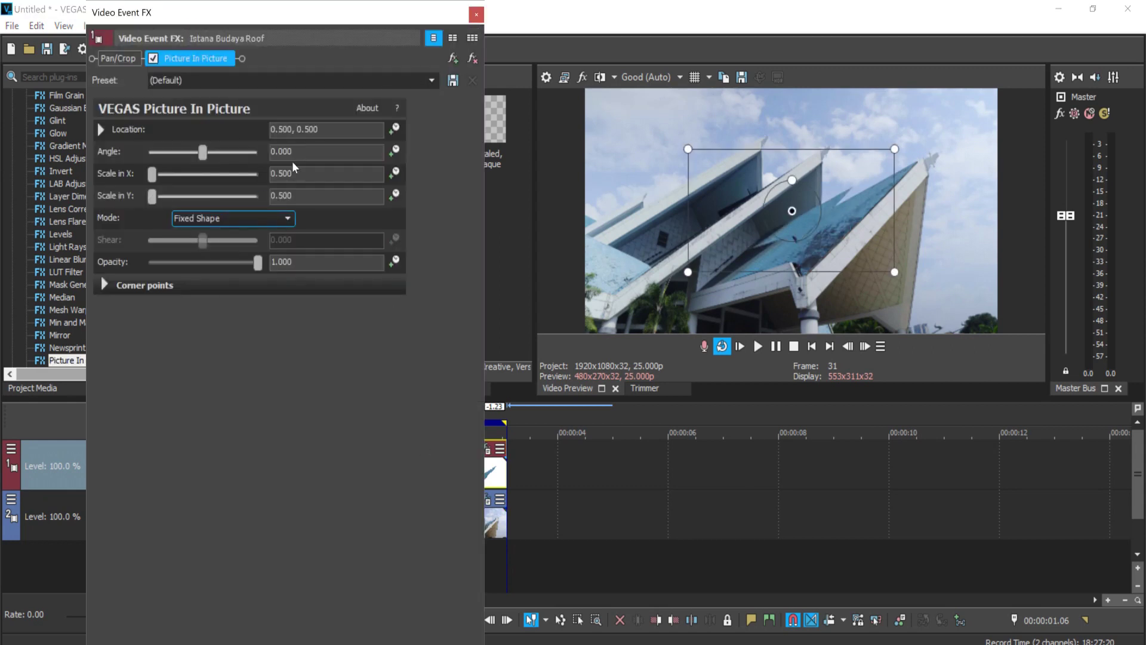
- Set the Picture In Picture scale to 1.000, then select the video clip with the roof clip
{"action": "type", "text": "1"}
{"action": "key", "text": "Return"}
{"action": "left_click", "coordinate": [476, 14]}
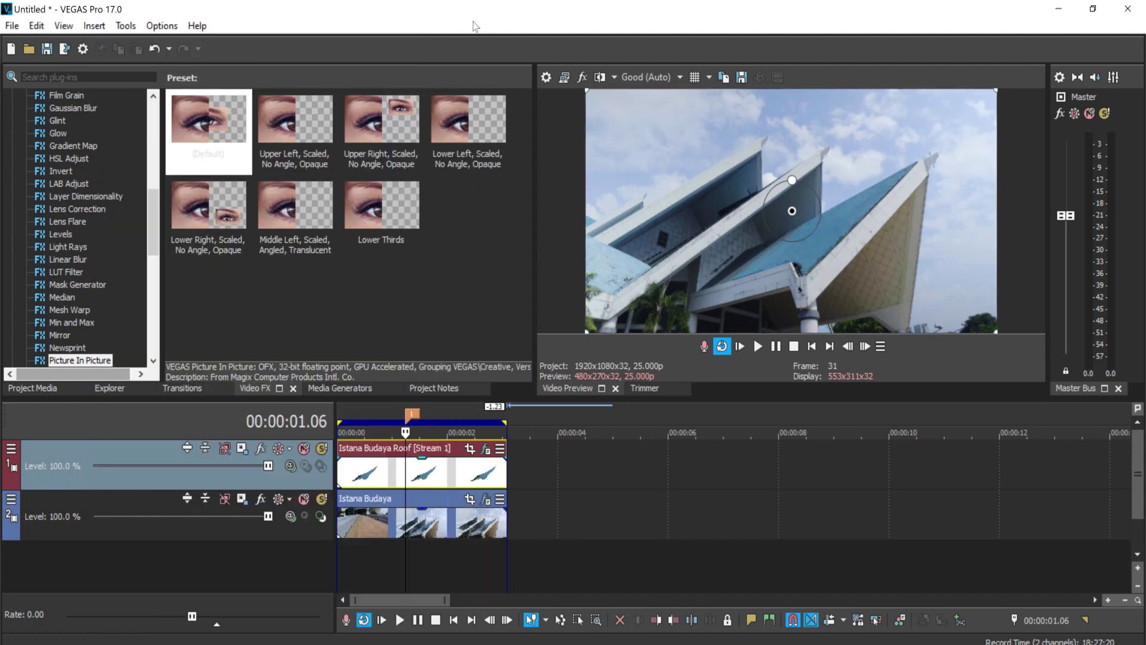
{"action": "left_click", "coordinate": [410, 524]}
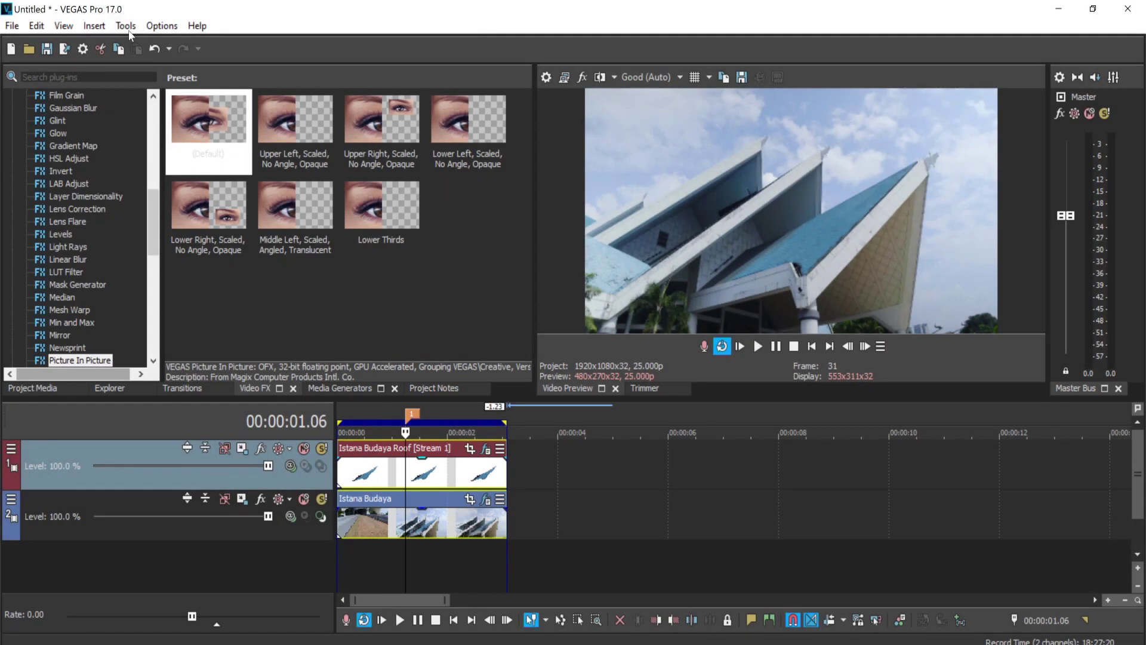
- Run Tools > Extensions > Copy Motion Track to FX and confirm it
{"action": "left_click", "coordinate": [126, 28]}
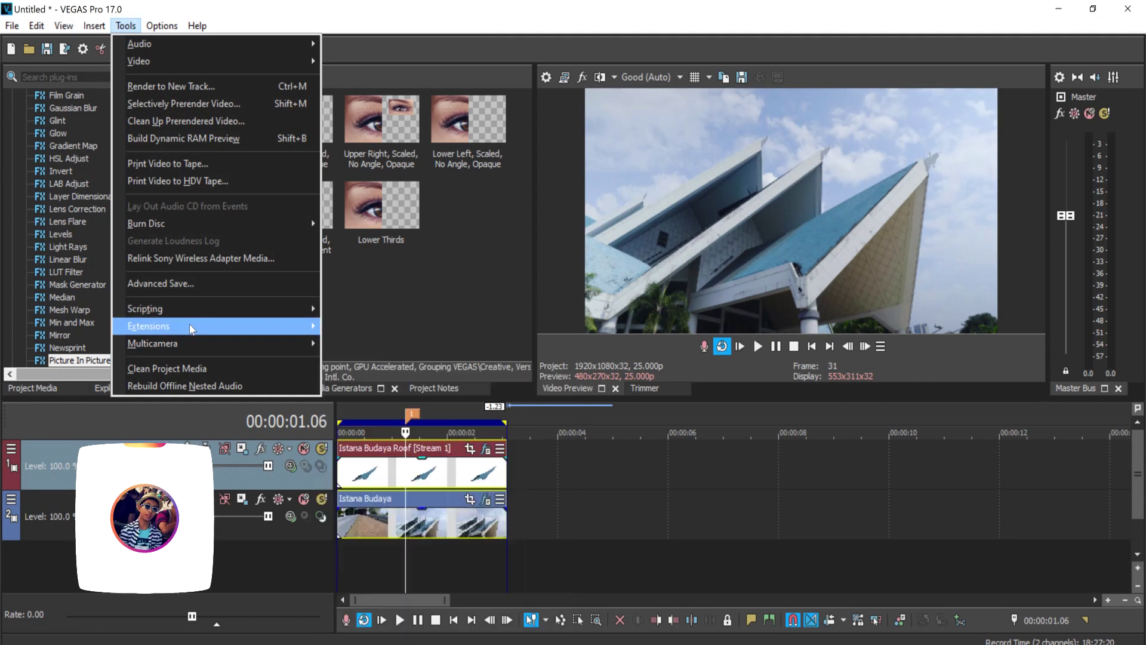
{"action": "mouse_move", "coordinate": [191, 329]}
{"action": "left_click", "coordinate": [414, 357]}
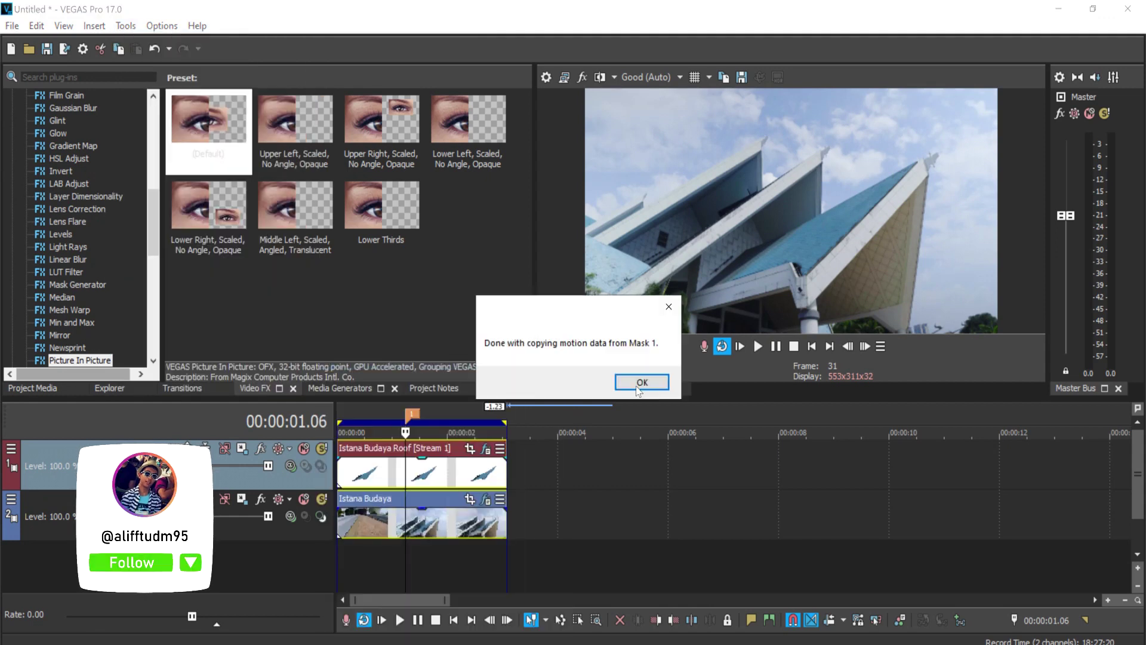
{"action": "left_click", "coordinate": [642, 382]}
- Rewind the playhead toward the start and play the project
{"action": "left_click", "coordinate": [380, 471]}
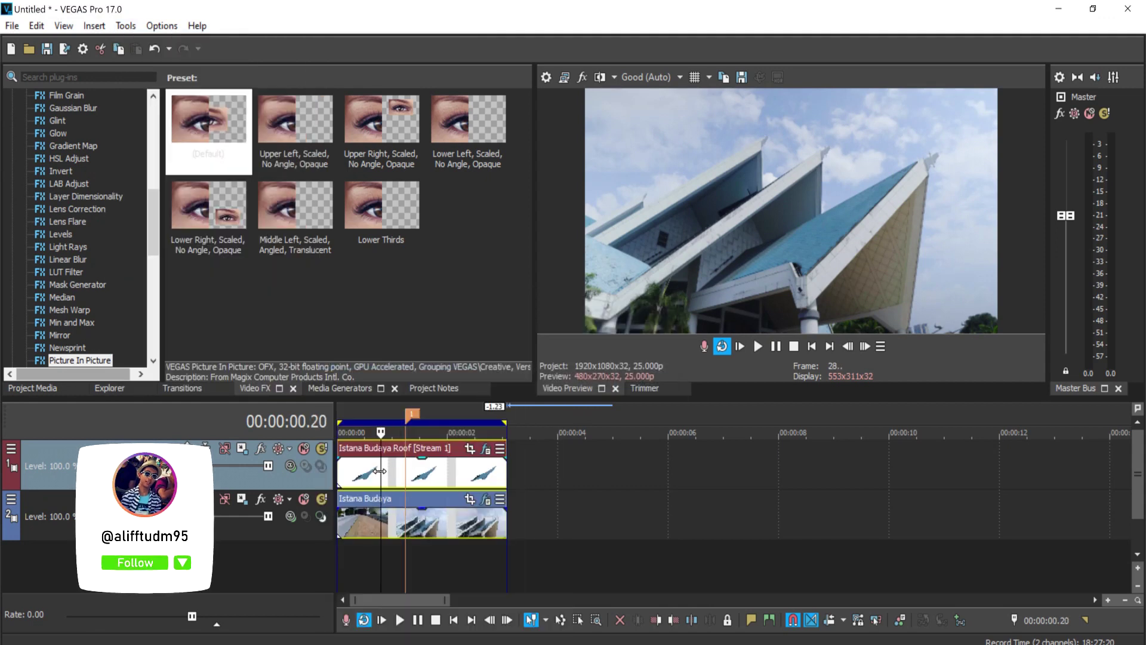
{"action": "left_click_drag", "start_coordinate": [380, 471], "coordinate": [336, 473]}
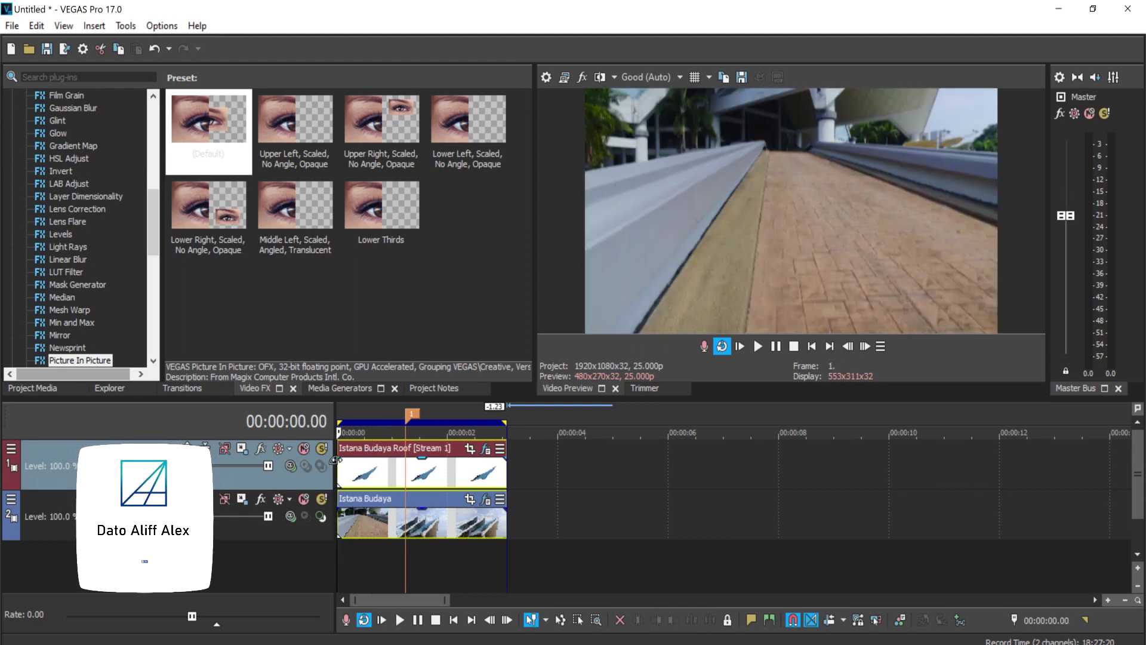
{"action": "key", "text": "space"}
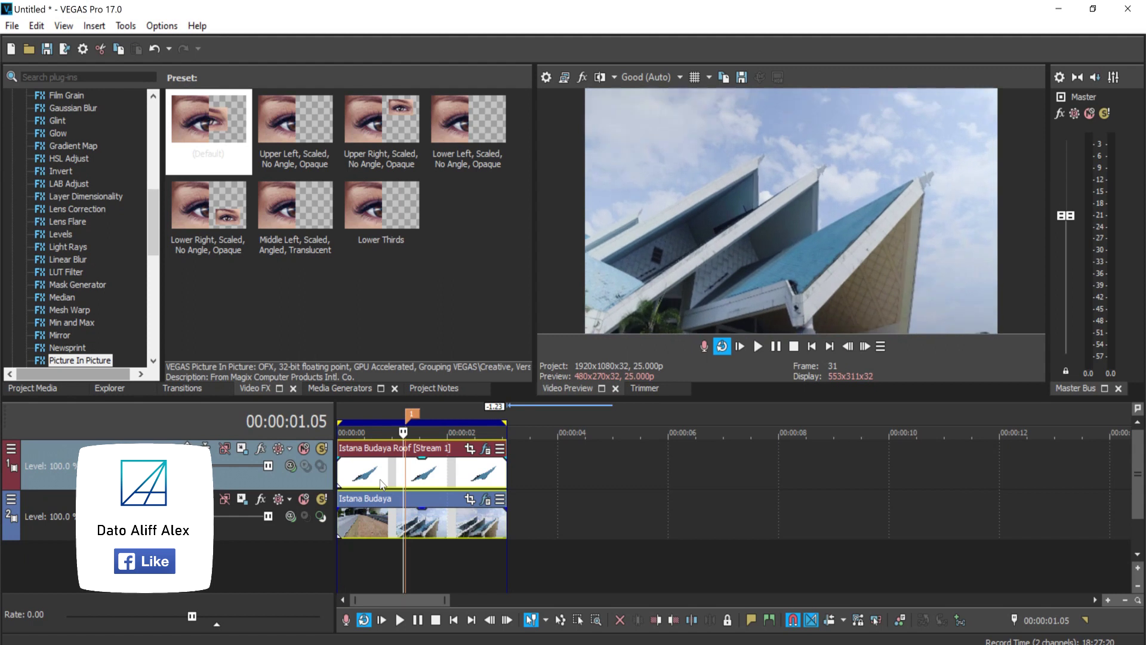